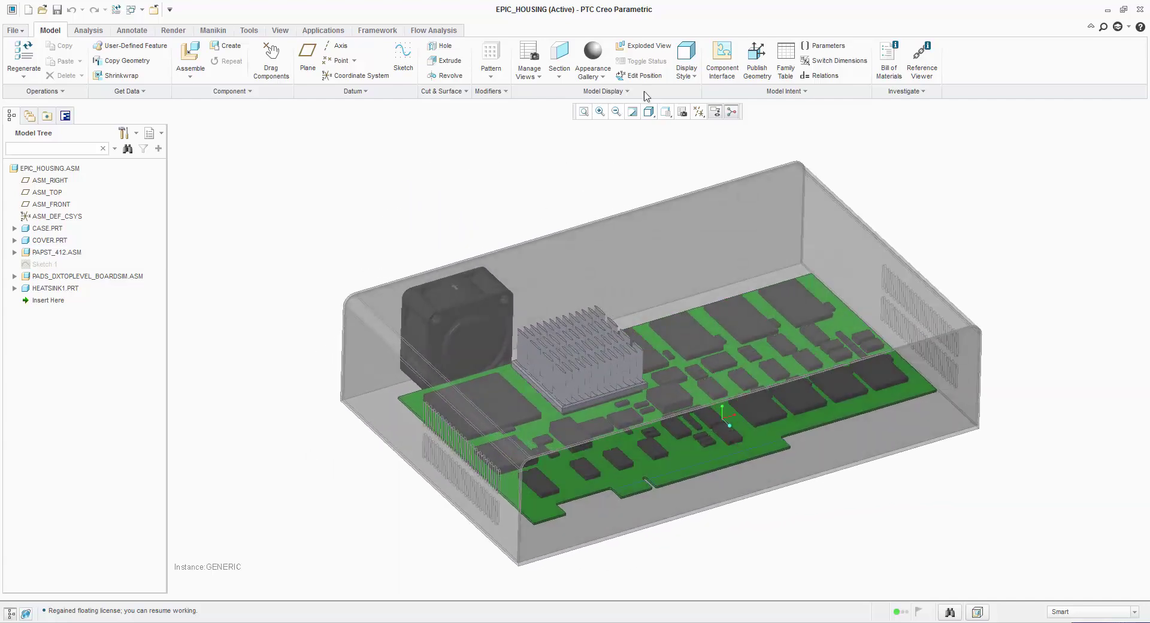
- Show the EPIC_HOUSING assembly in the EFD saved view orientation
{"action": "left_click", "coordinate": [666, 113]}
{"action": "left_click", "coordinate": [687, 172]}
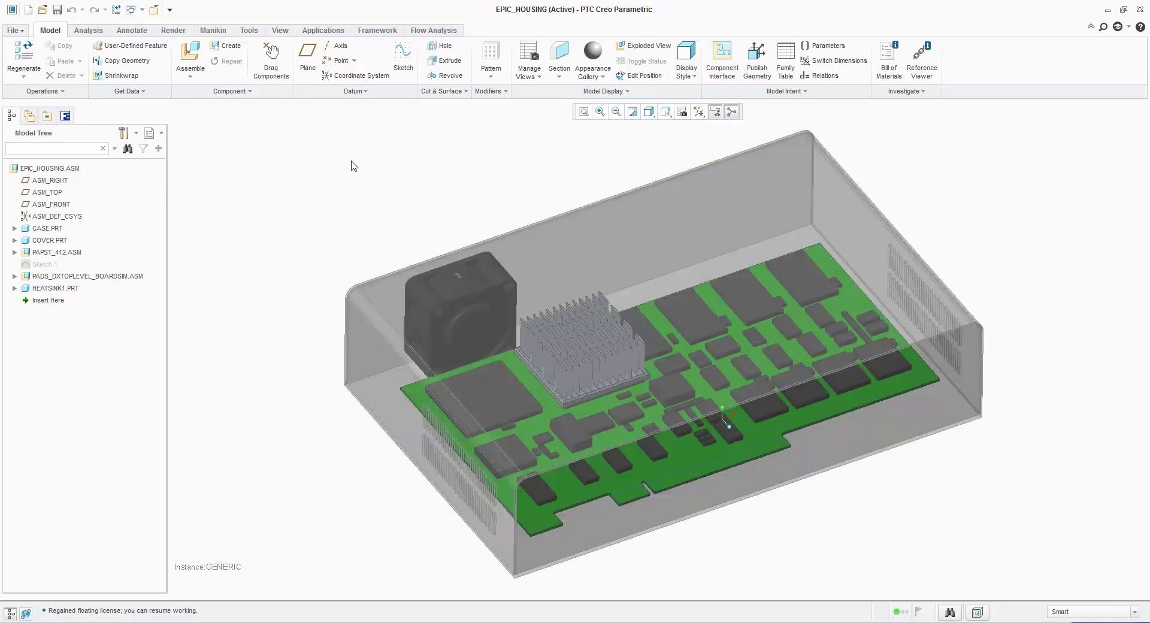
- Create a new flow project from the External_Air_ICmaterial template
{"action": "left_click", "coordinate": [432, 30]}
{"action": "left_click", "coordinate": [19, 61]}
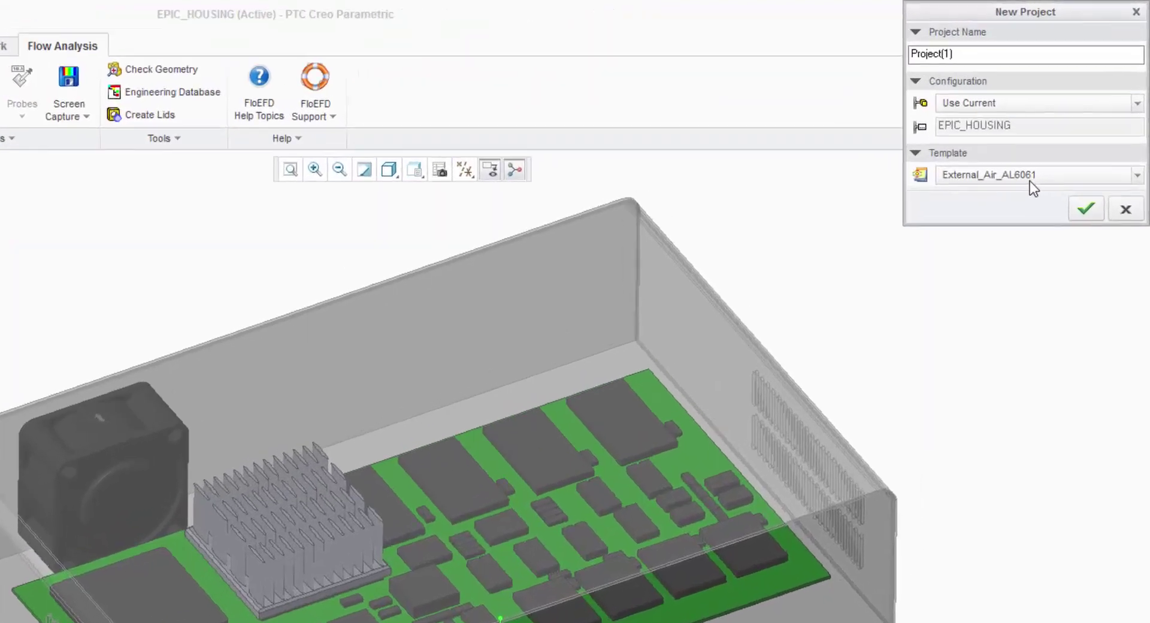
{"action": "left_click", "coordinate": [1072, 117]}
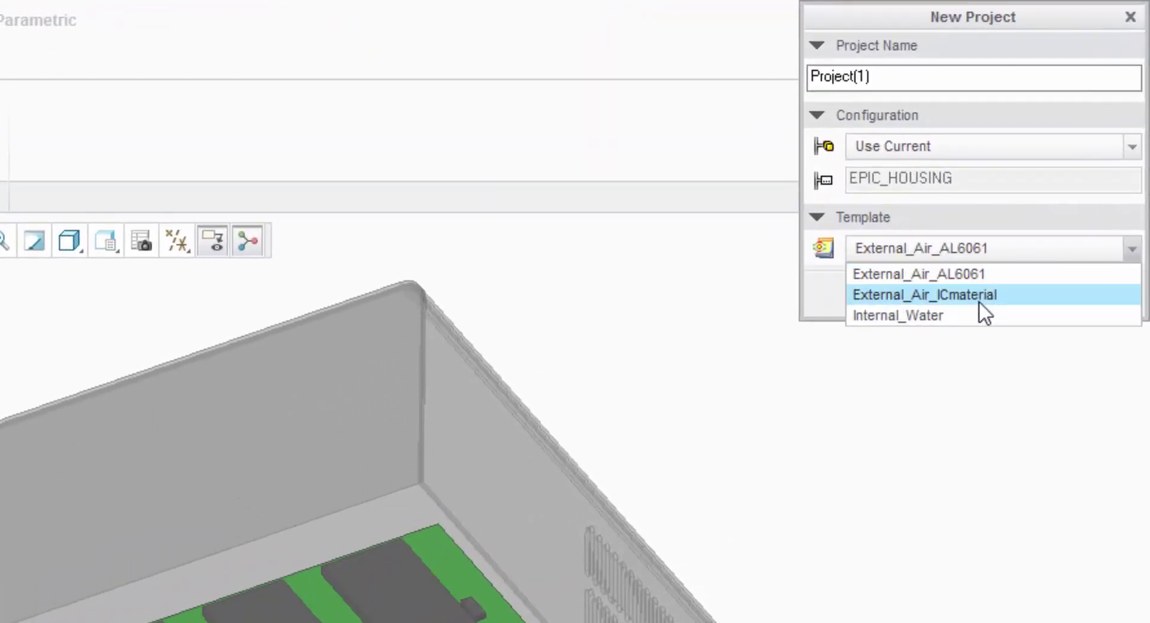
{"action": "left_click", "coordinate": [942, 290]}
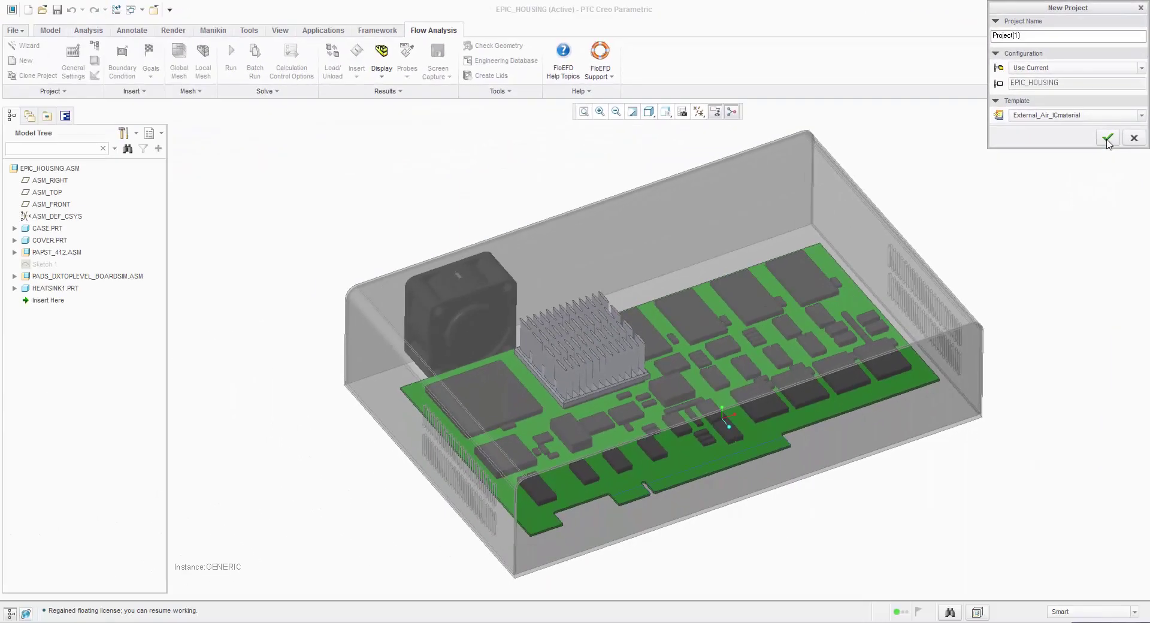
{"action": "left_click", "coordinate": [1059, 296]}
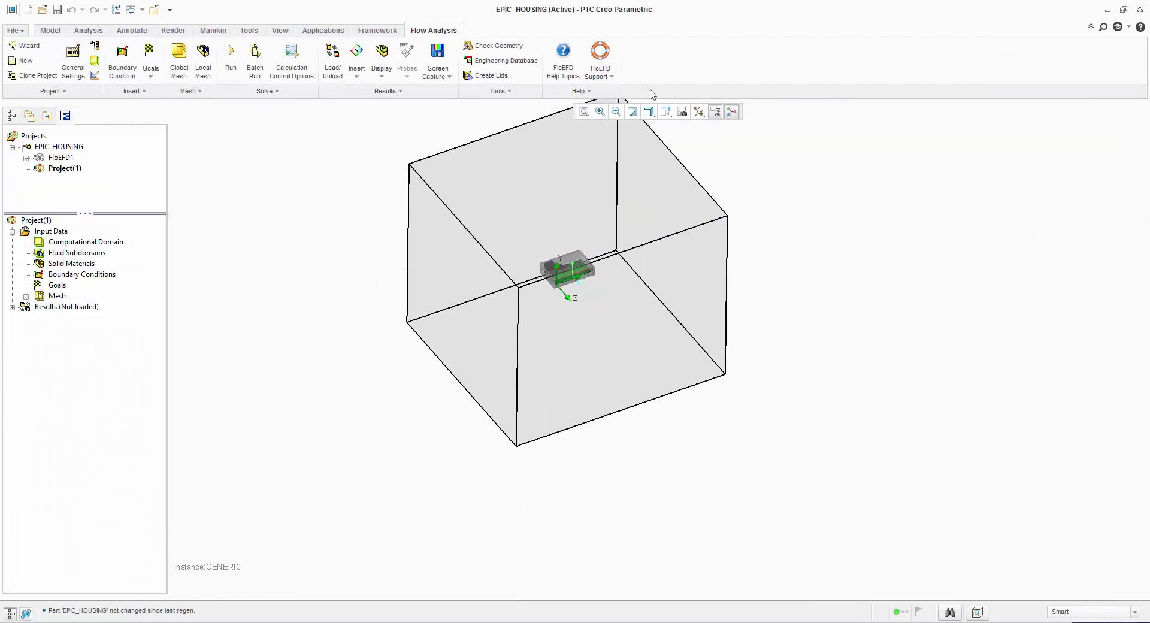
- In Top view, shrink the computational domain along X to enclose the housing
{"action": "left_click", "coordinate": [666, 112]}
{"action": "left_click", "coordinate": [705, 201]}
{"action": "left_click", "coordinate": [86, 242]}
{"action": "left_click", "coordinate": [628, 223]}
{"action": "left_click_drag", "start_coordinate": [424, 318], "coordinate": [585, 354]}
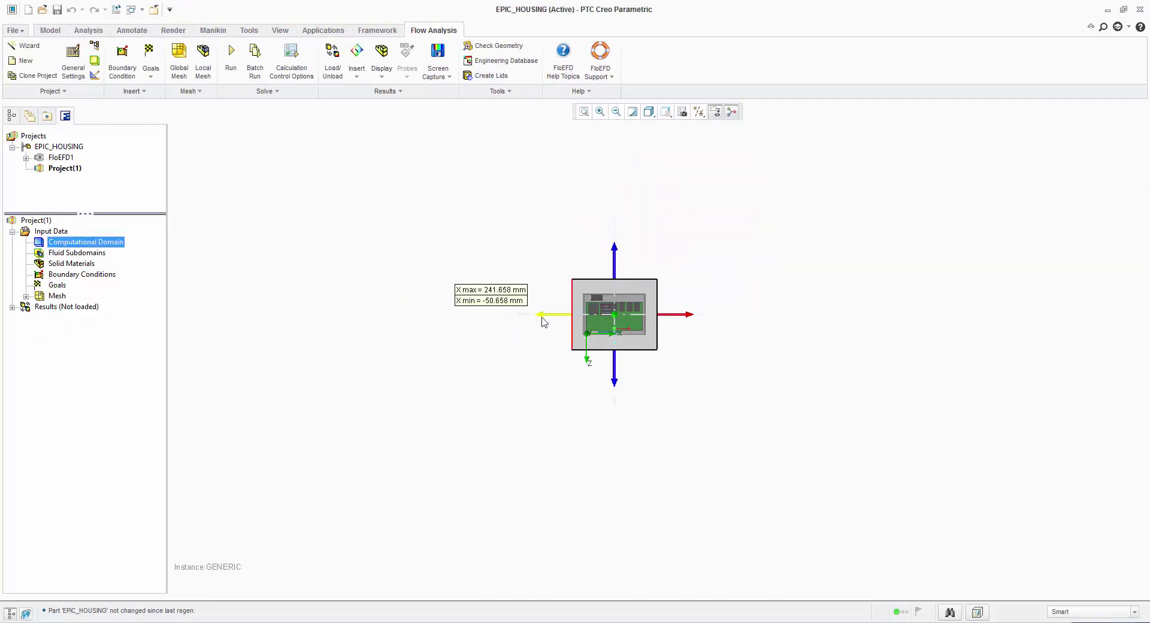
{"action": "left_click", "coordinate": [666, 111]}
{"action": "left_click", "coordinate": [695, 179]}
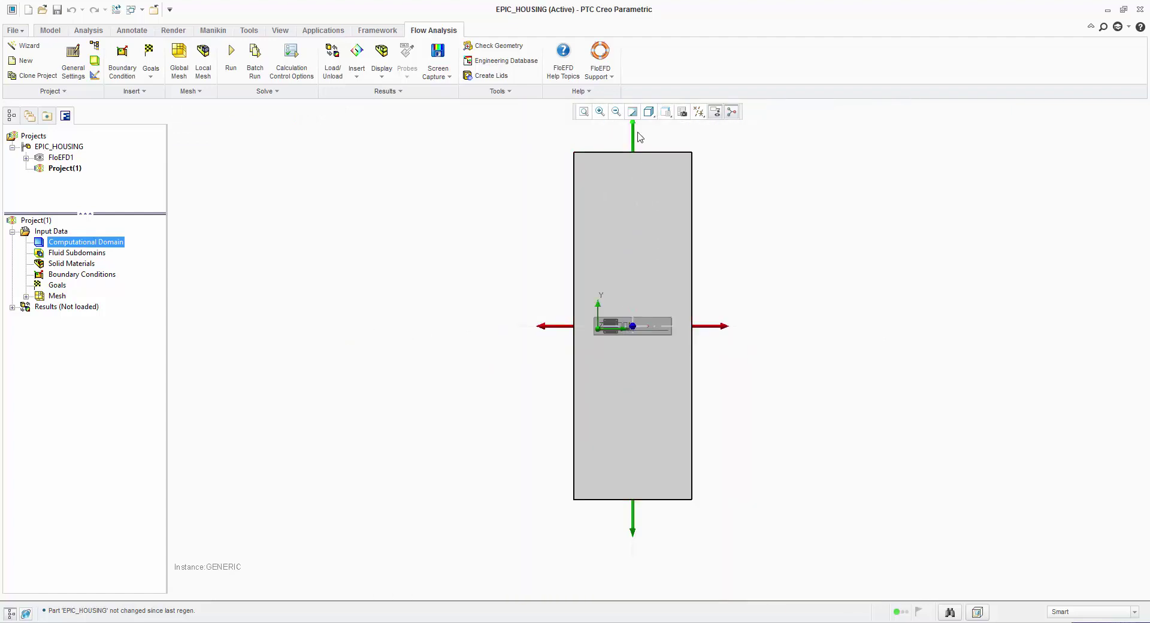
{"action": "left_click", "coordinate": [665, 111]}
{"action": "left_click", "coordinate": [688, 125]}
{"action": "right_click", "coordinate": [109, 242]}
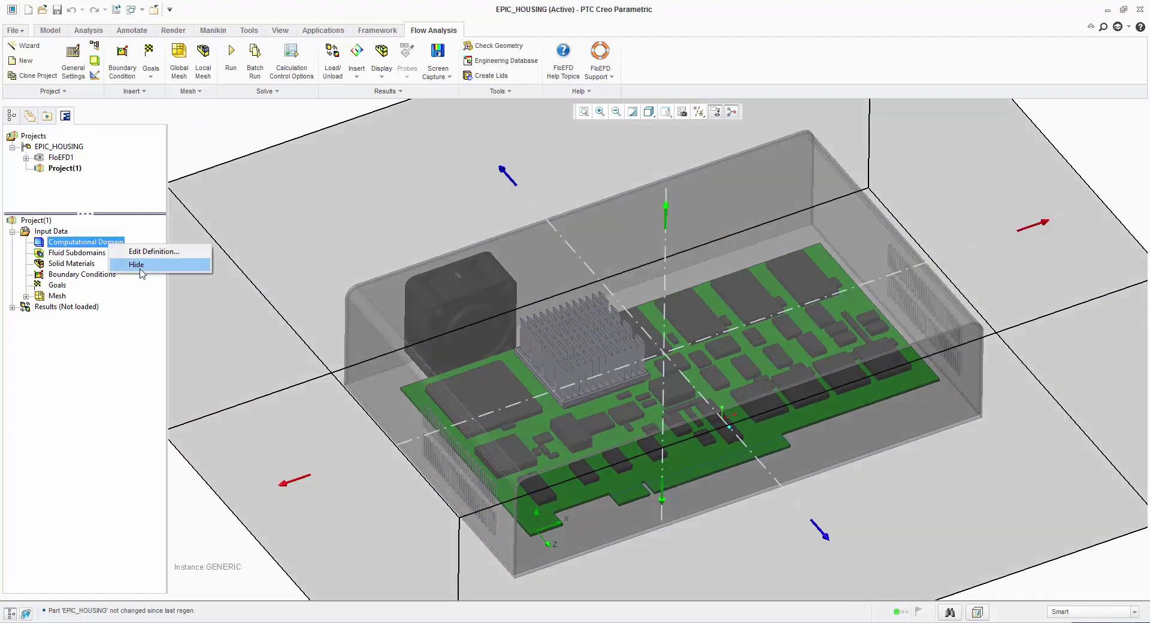
- Hide the computational domain and assign Aluminum 6061 to the CASE and COVER parts
{"action": "left_click", "coordinate": [138, 264]}
{"action": "right_click", "coordinate": [93, 264]}
{"action": "left_click", "coordinate": [179, 274]}
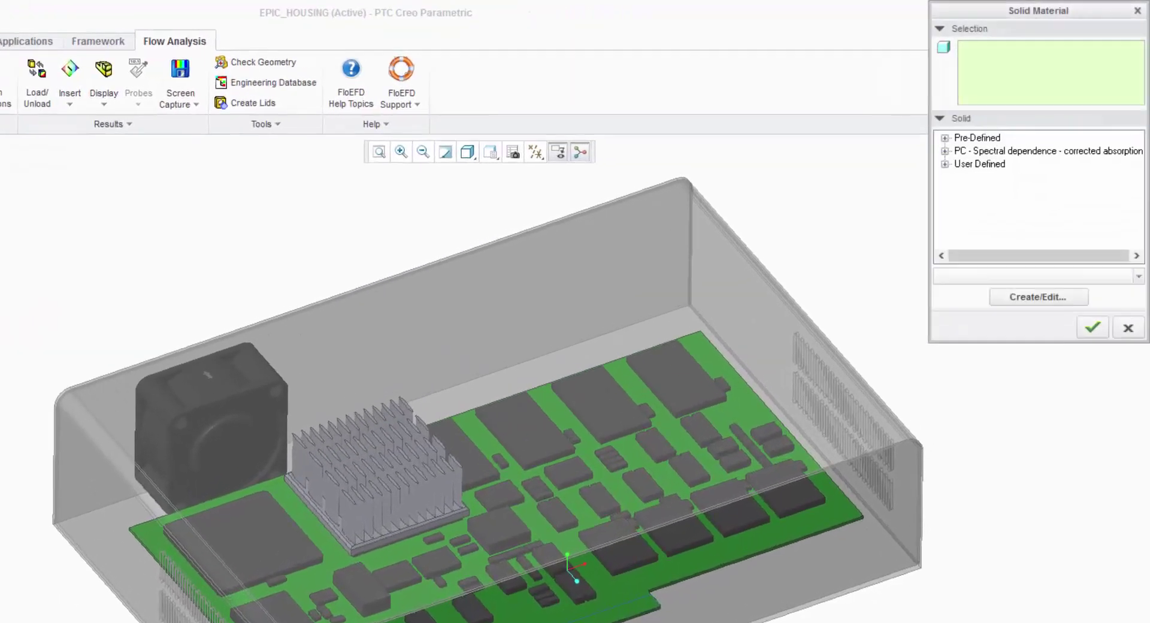
{"action": "left_click", "coordinate": [525, 285]}
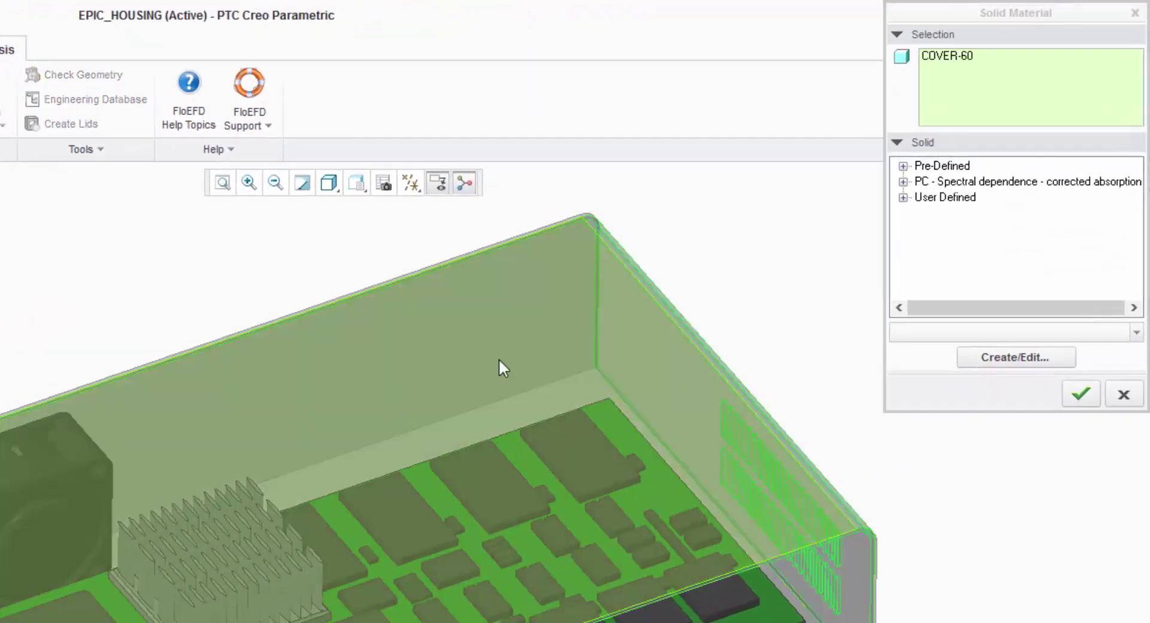
{"action": "left_click", "coordinate": [649, 315], "text": "ctrl"}
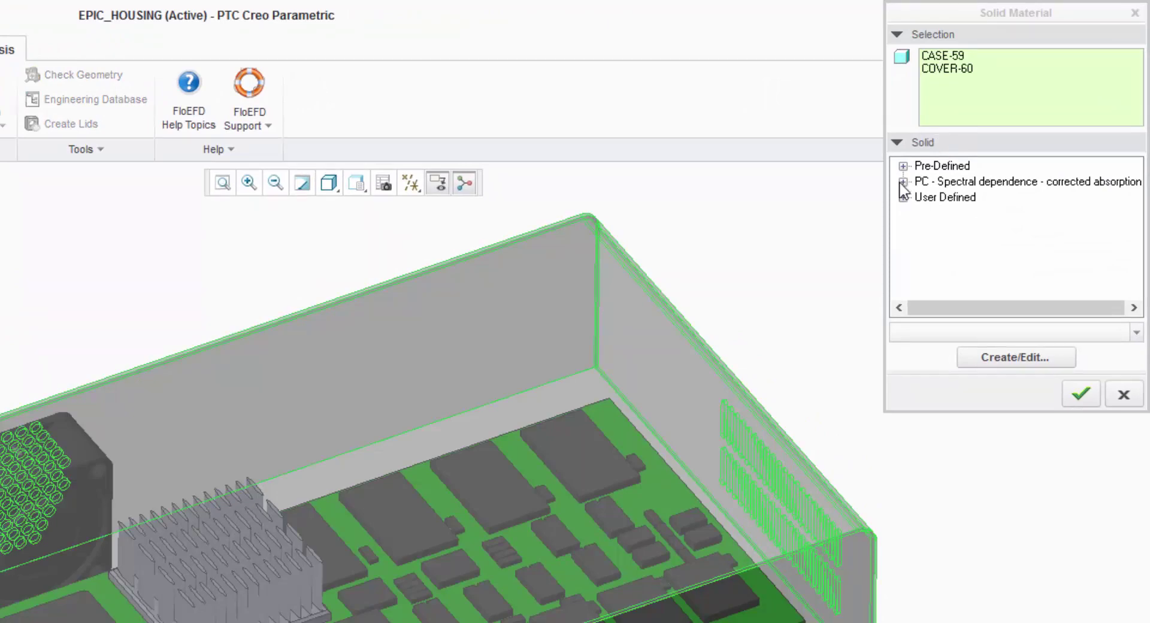
{"action": "left_click", "coordinate": [903, 166]}
{"action": "left_click", "coordinate": [921, 182]}
{"action": "left_click", "coordinate": [988, 244]}
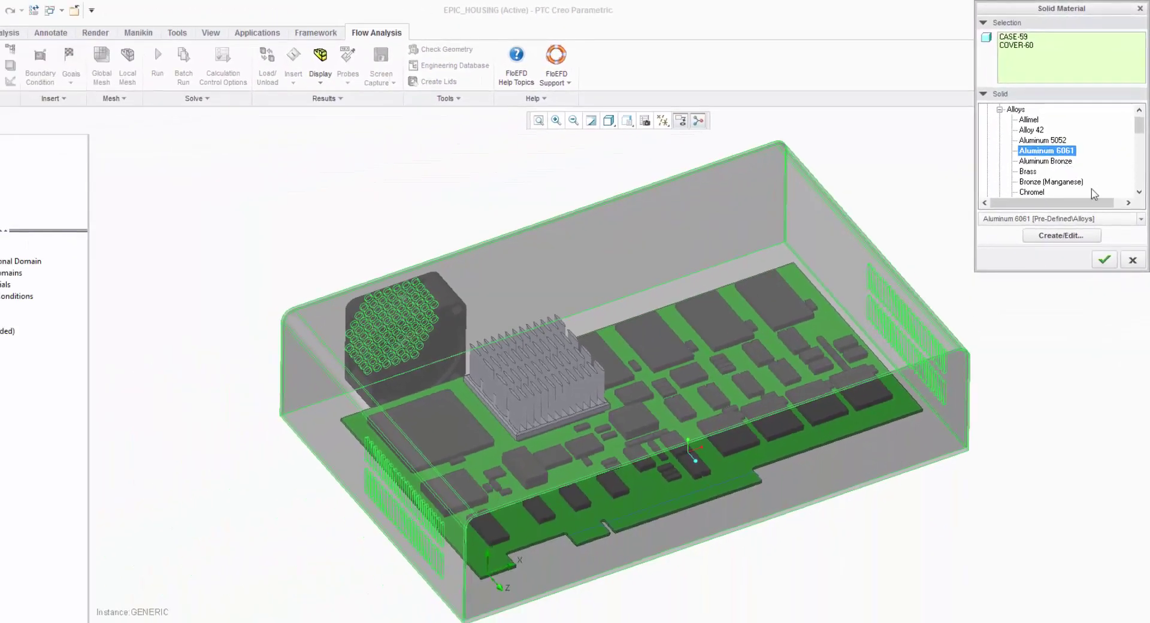
{"action": "left_click", "coordinate": [1104, 259]}
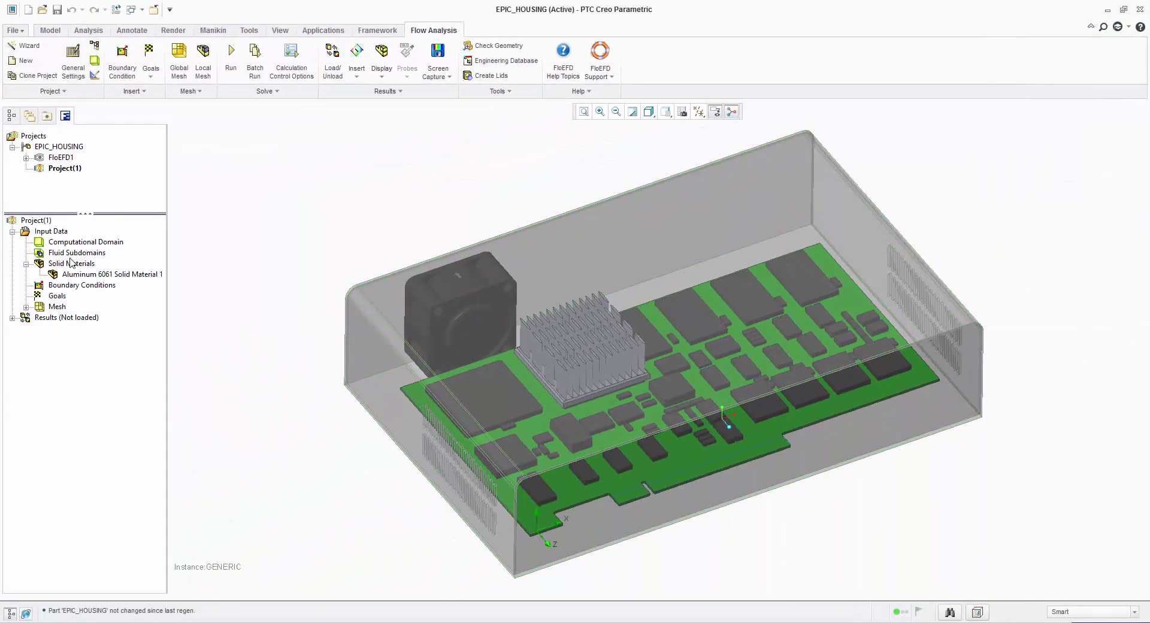
- Assign the predefined polymer Nylon-66 to the PAPST_412 fan assembly
{"action": "right_click", "coordinate": [71, 263]}
{"action": "left_click", "coordinate": [102, 272]}
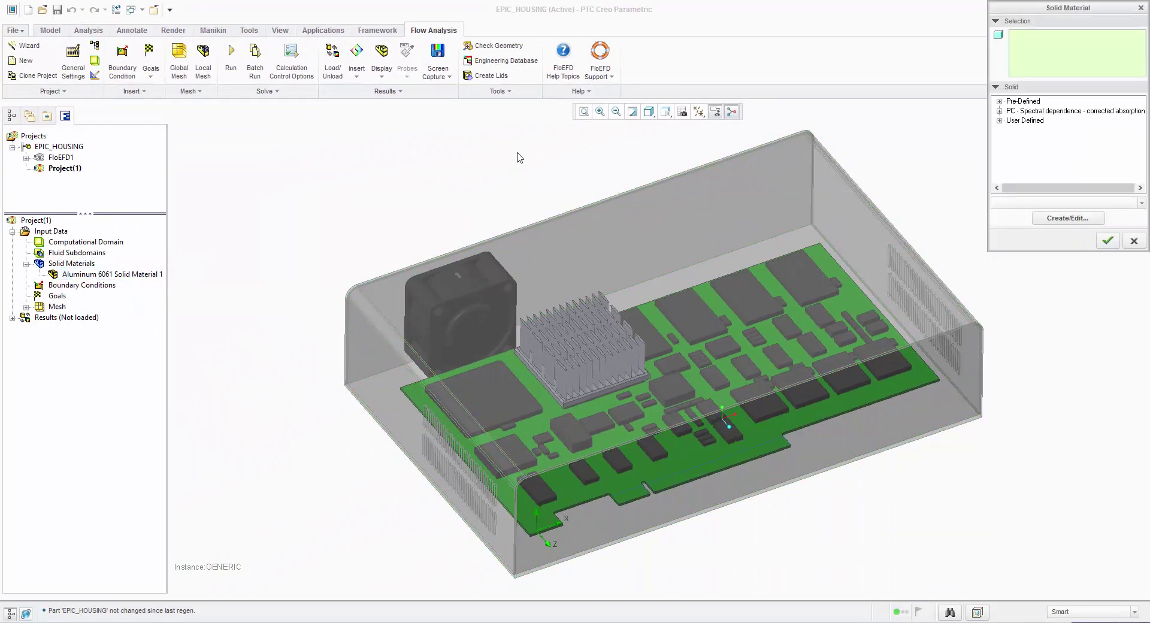
{"action": "left_click", "coordinate": [11, 116]}
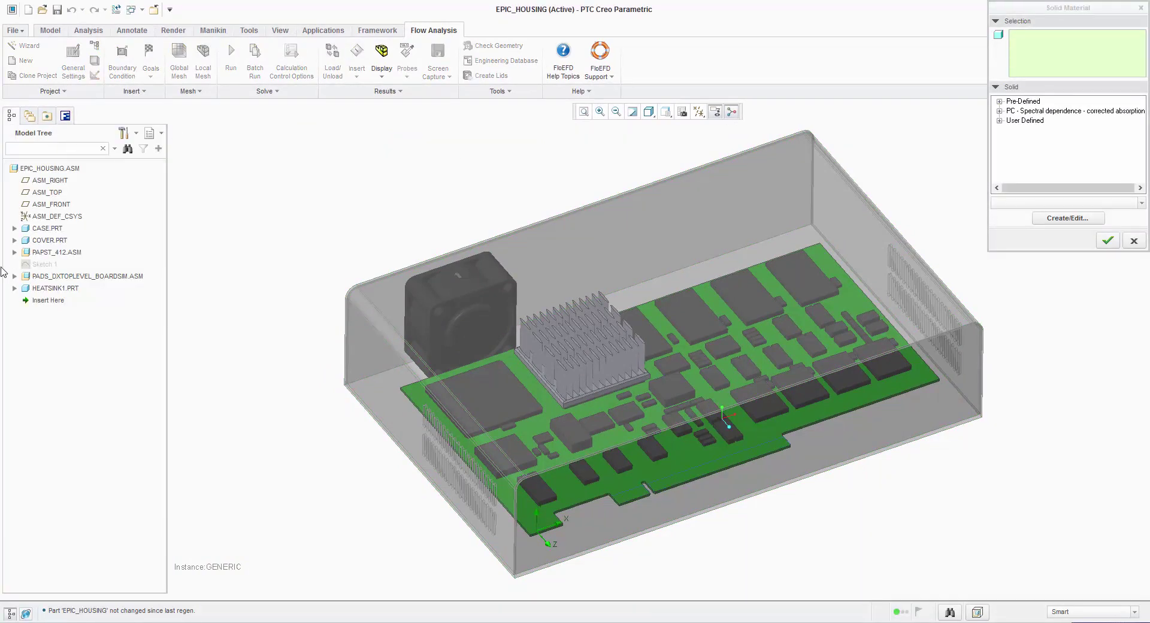
{"action": "left_click", "coordinate": [57, 252]}
{"action": "left_click", "coordinate": [999, 120]}
{"action": "left_click", "coordinate": [999, 101]}
{"action": "left_click", "coordinate": [999, 101]}
{"action": "scroll", "coordinate": [1014, 175], "scroll_direction": "down", "scroll_amount": 1}
{"action": "left_click", "coordinate": [1010, 159]}
{"action": "left_click", "coordinate": [1041, 140]}
{"action": "left_click", "coordinate": [1107, 240]}
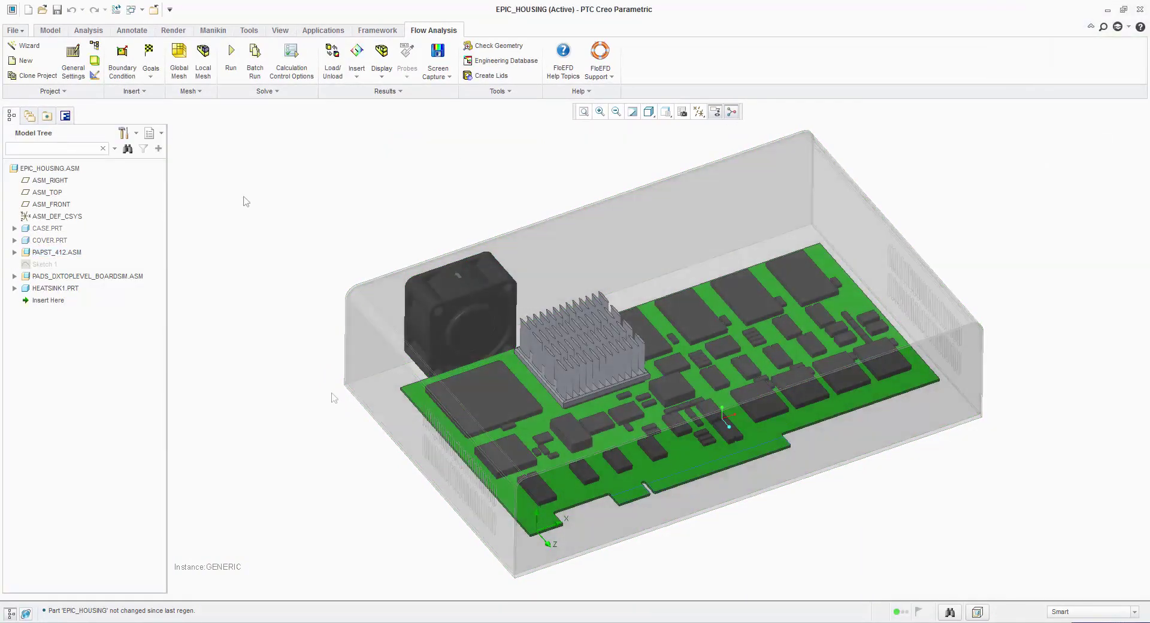
- Add an internal fan on the PAPST_412 using its outlet and inlet ring faces
{"action": "left_click", "coordinate": [142, 92]}
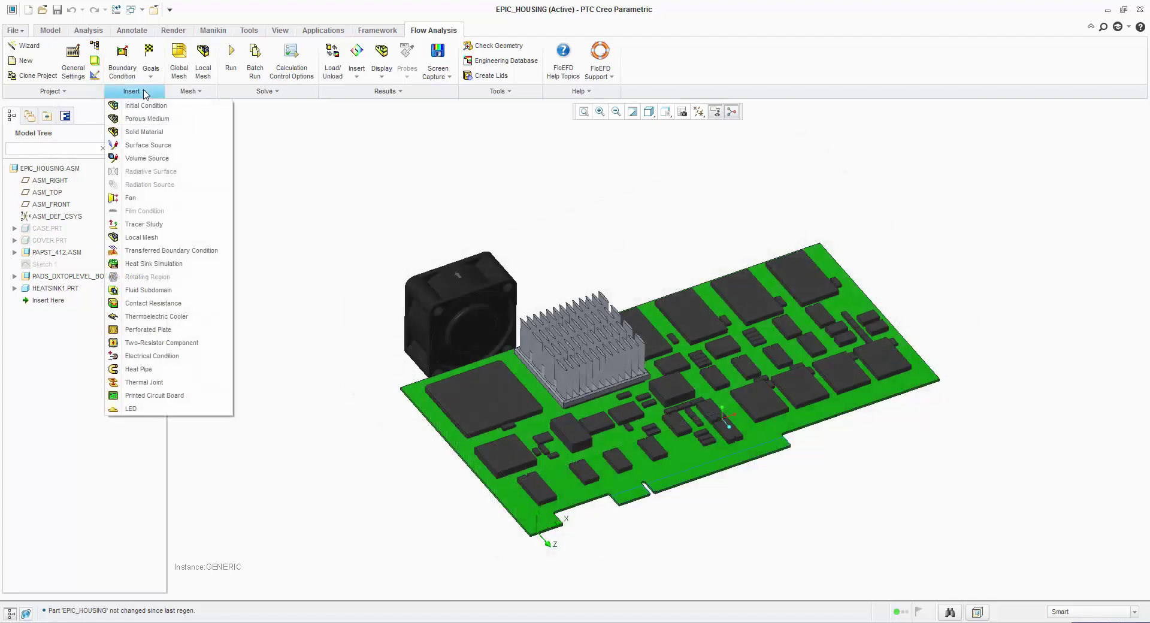
{"action": "left_click", "coordinate": [178, 202]}
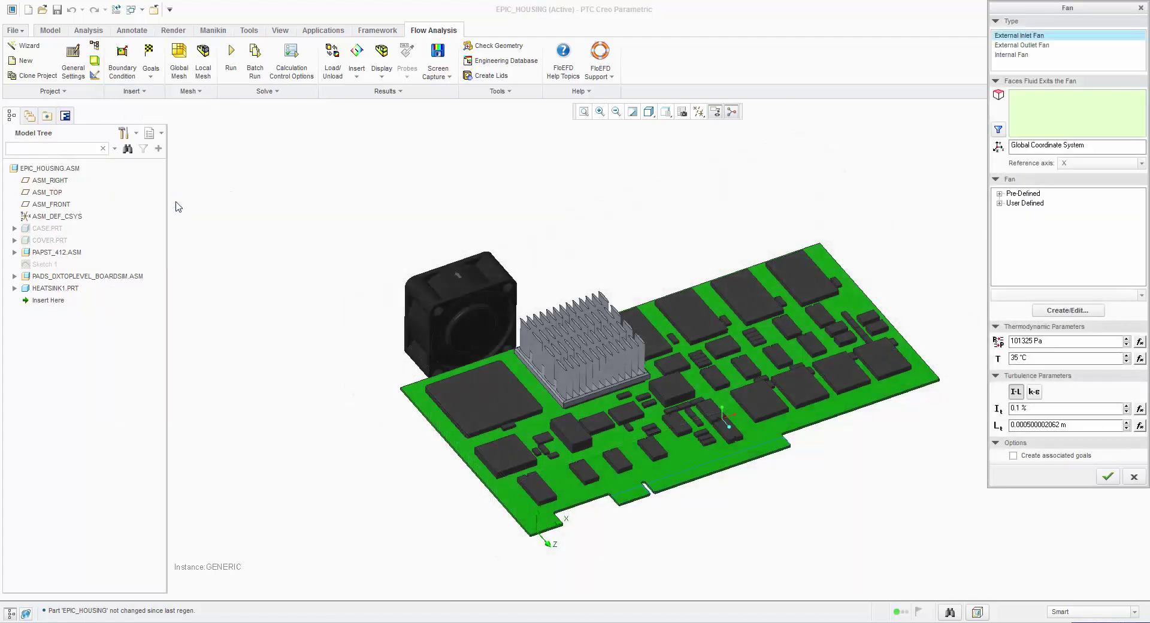
{"action": "left_click", "coordinate": [1002, 55]}
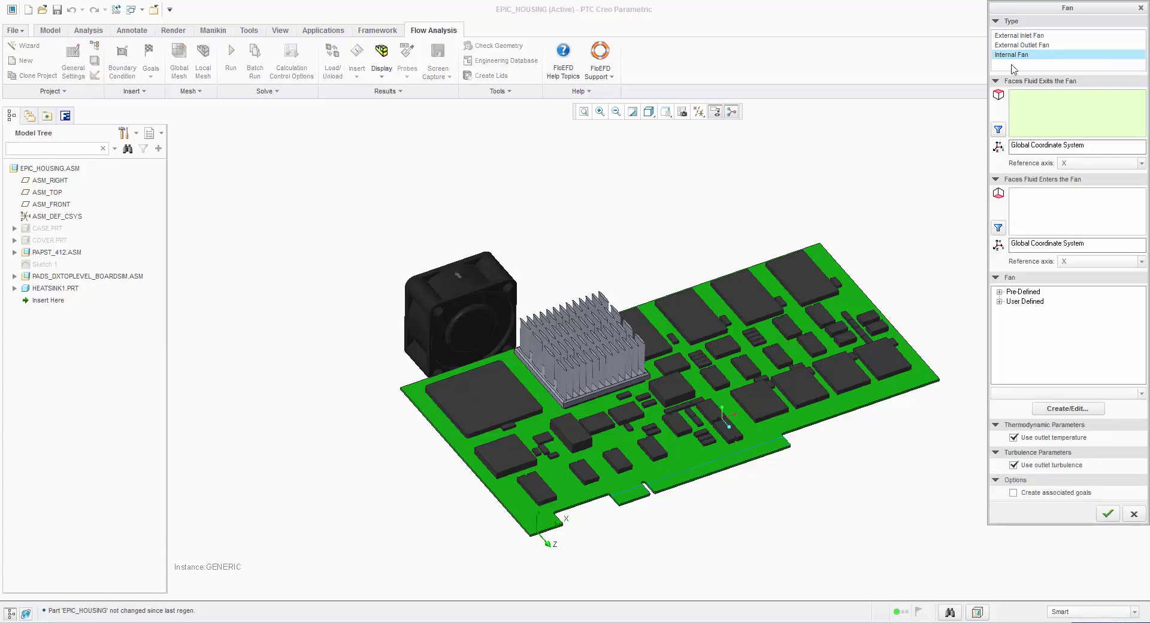
{"action": "middle_click_drag", "start_coordinate": [347, 328], "coordinate": [575, 336]}
{"action": "scroll", "coordinate": [664, 396], "scroll_direction": "up", "scroll_amount": 5}
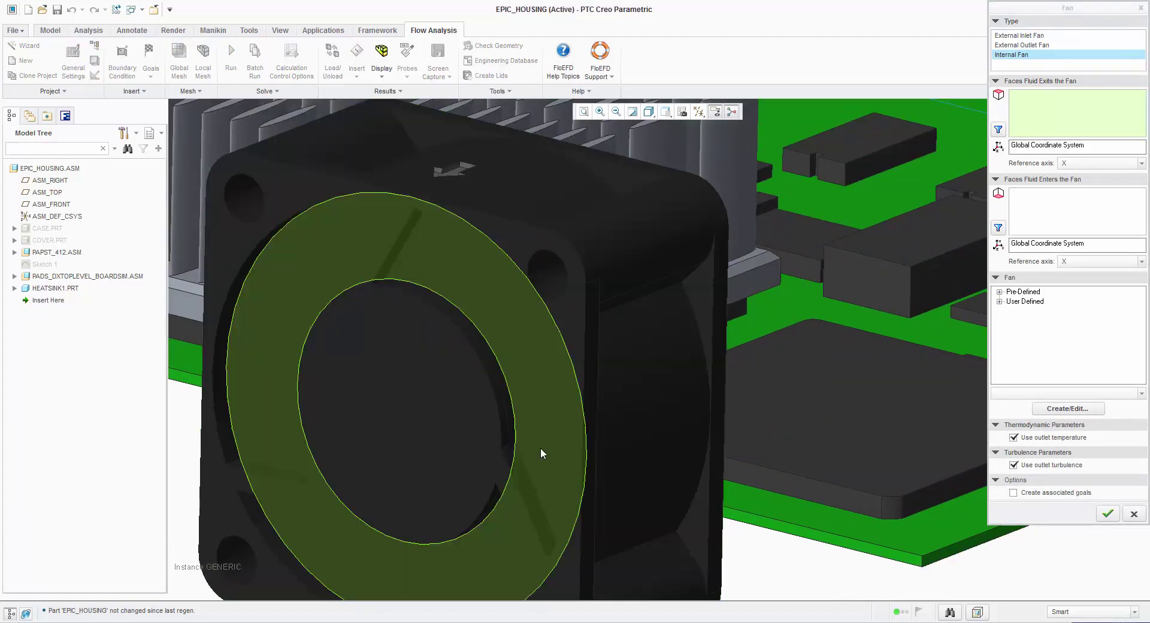
{"action": "left_click", "coordinate": [541, 452]}
{"action": "middle_click", "coordinate": [541, 452]}
{"action": "scroll", "coordinate": [858, 236], "scroll_direction": "down", "scroll_amount": 5}
{"action": "middle_click_drag", "start_coordinate": [858, 236], "coordinate": [728, 218]}
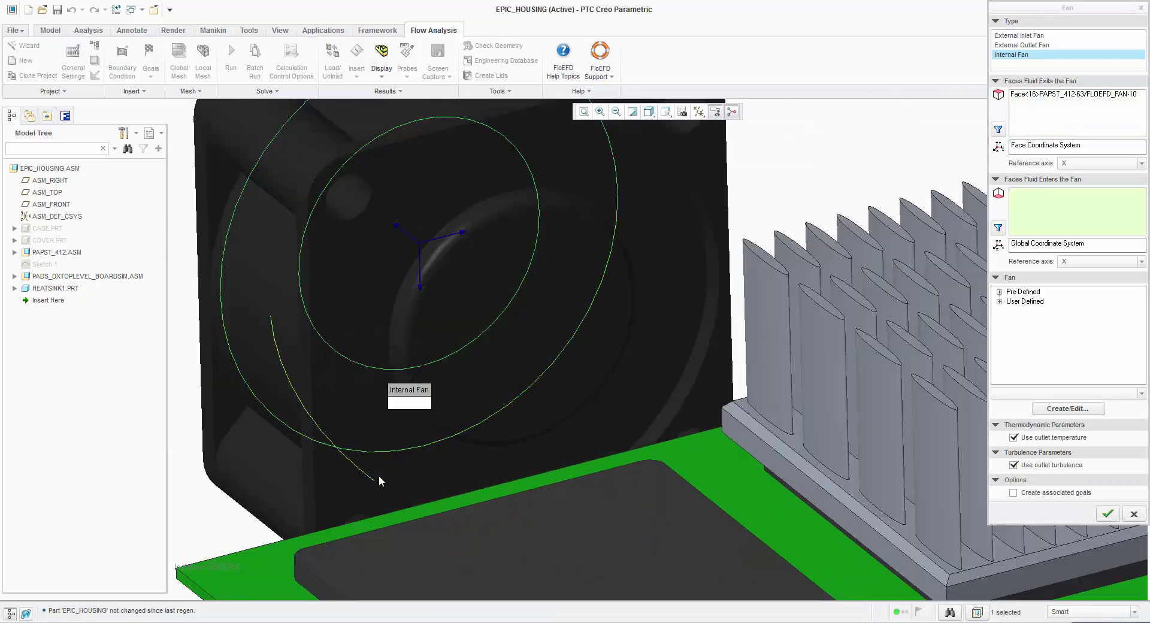
{"action": "left_click", "coordinate": [340, 384]}
- Give the fan the predefined axial Papst 412 curve, after checking its pressure curve
{"action": "double_click", "coordinate": [1017, 293]}
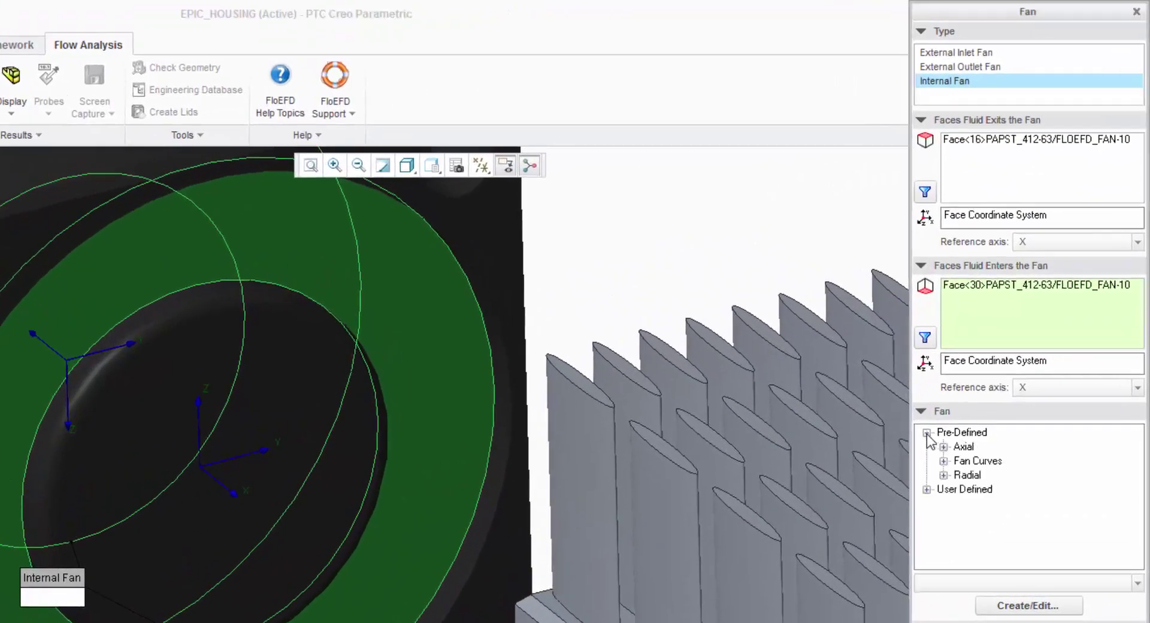
{"action": "left_click", "coordinate": [944, 446]}
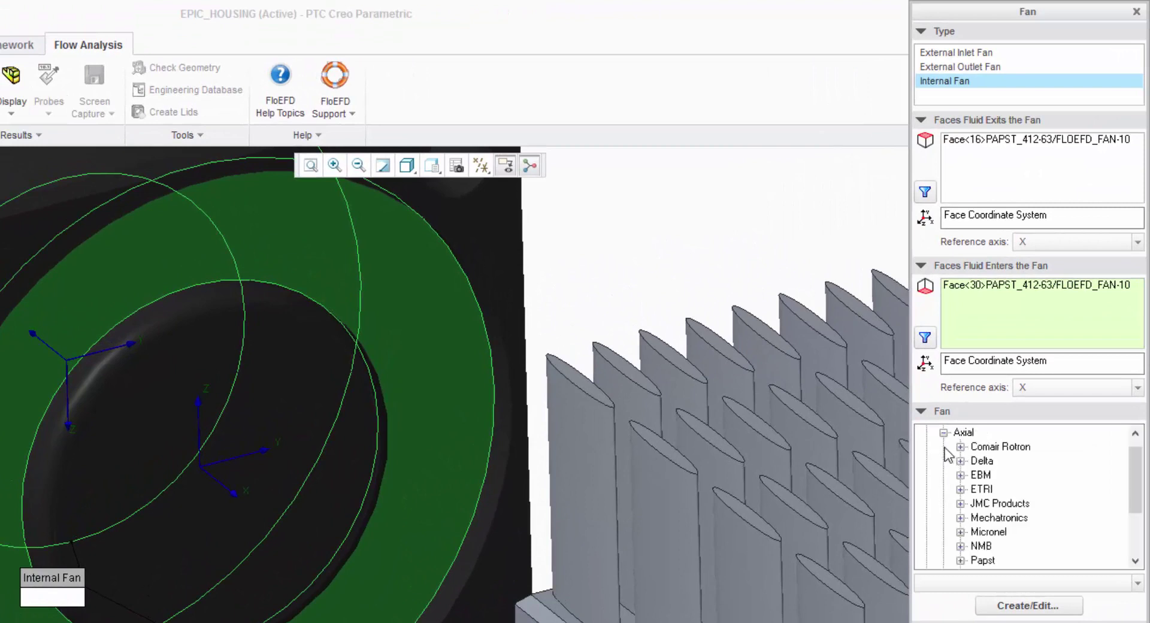
{"action": "left_click", "coordinate": [961, 559]}
{"action": "scroll", "coordinate": [1013, 544], "scroll_direction": "down", "scroll_amount": 10}
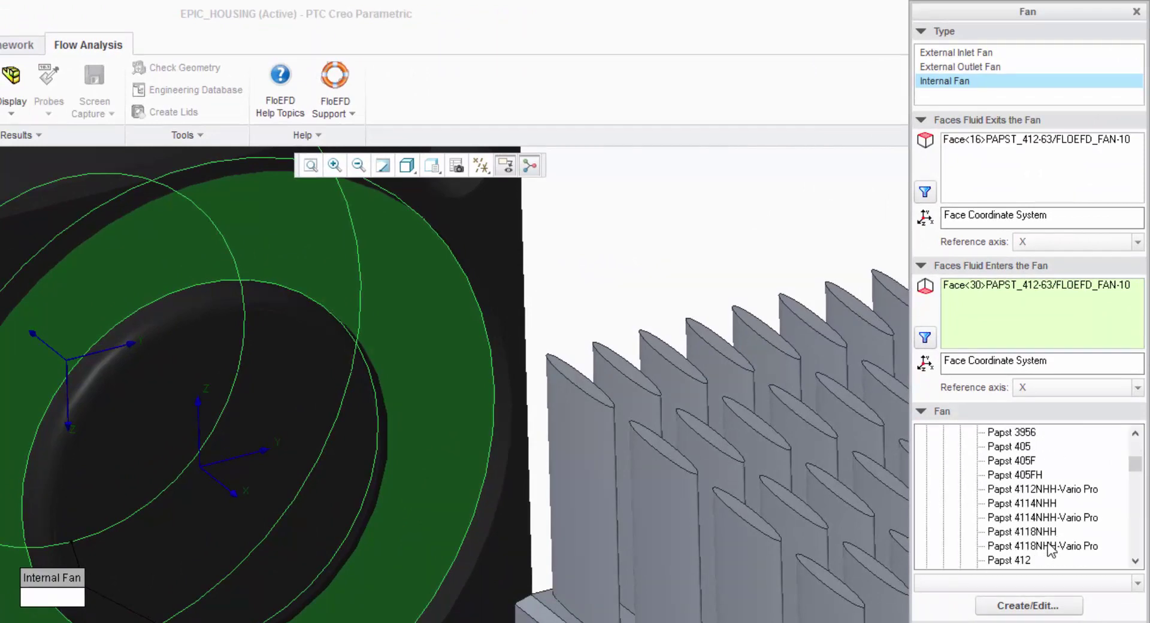
{"action": "left_click", "coordinate": [1012, 560]}
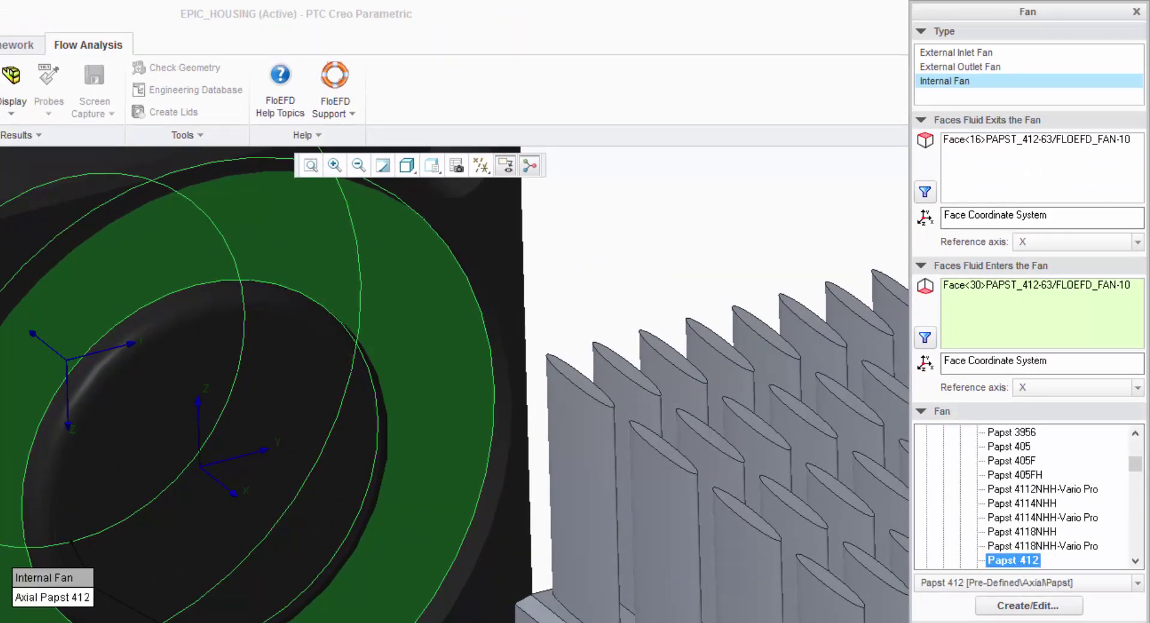
{"action": "left_click", "coordinate": [1055, 605]}
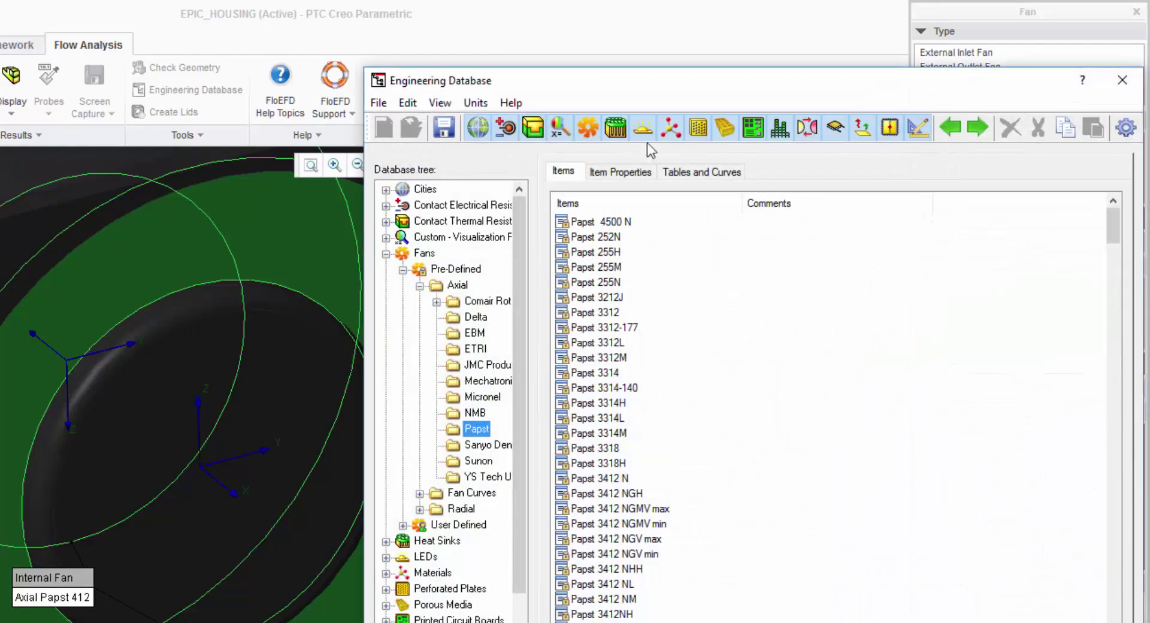
{"action": "left_click", "coordinate": [714, 171]}
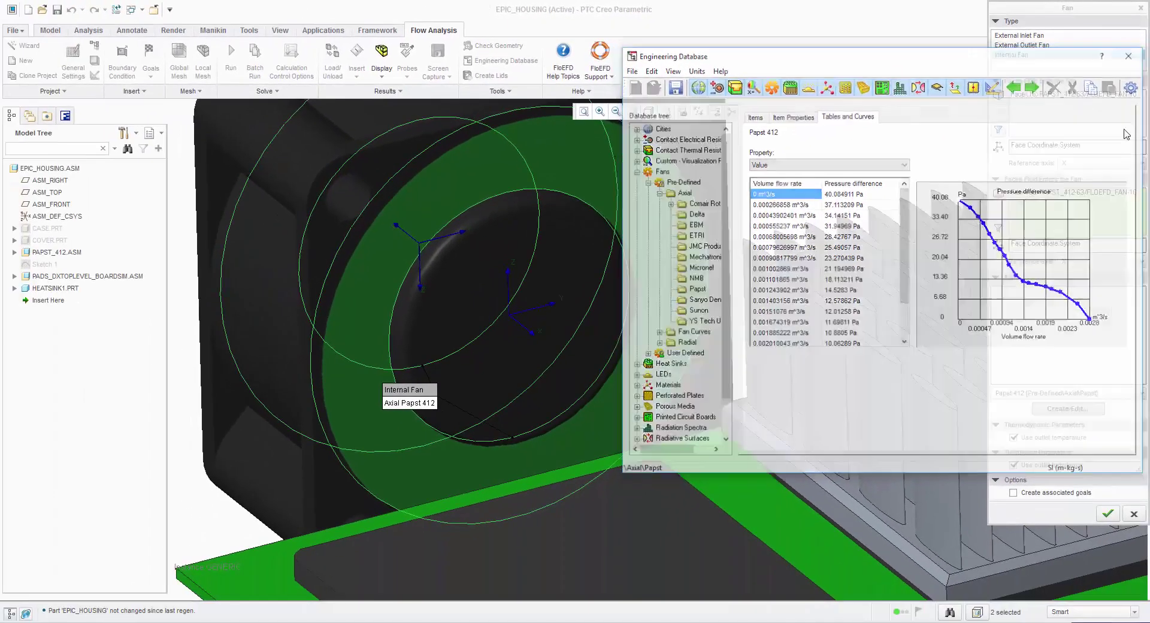
{"action": "left_click", "coordinate": [1122, 80]}
{"action": "left_click", "coordinate": [1107, 514]}
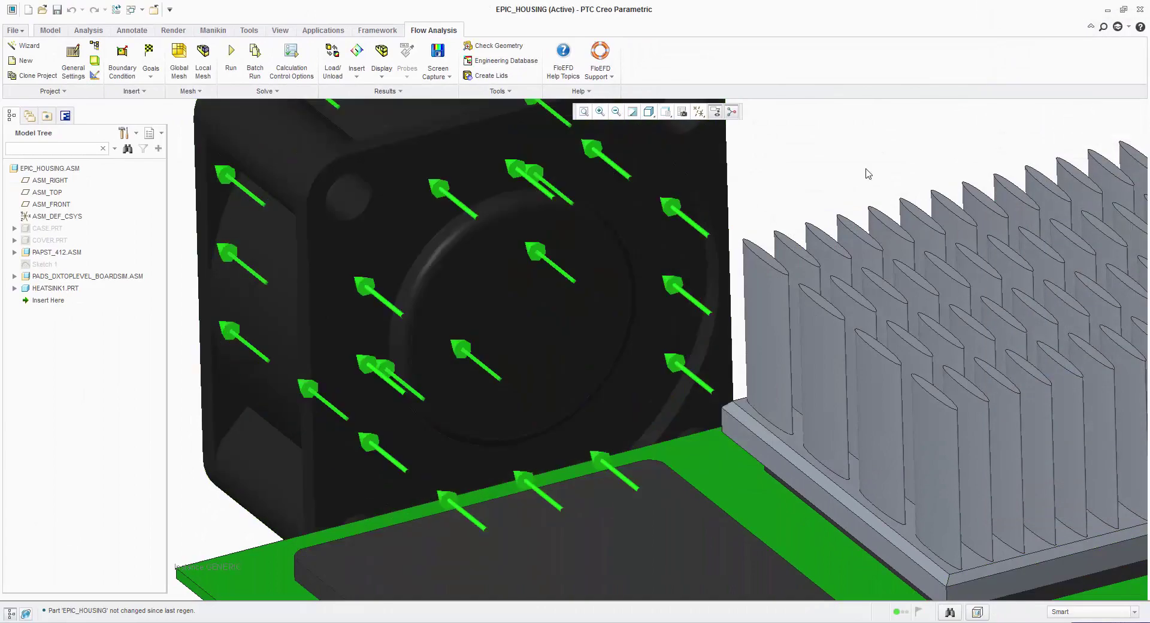
- Start a two-resistor component on the large chip's top face
{"action": "left_click", "coordinate": [649, 112]}
{"action": "left_click", "coordinate": [689, 169]}
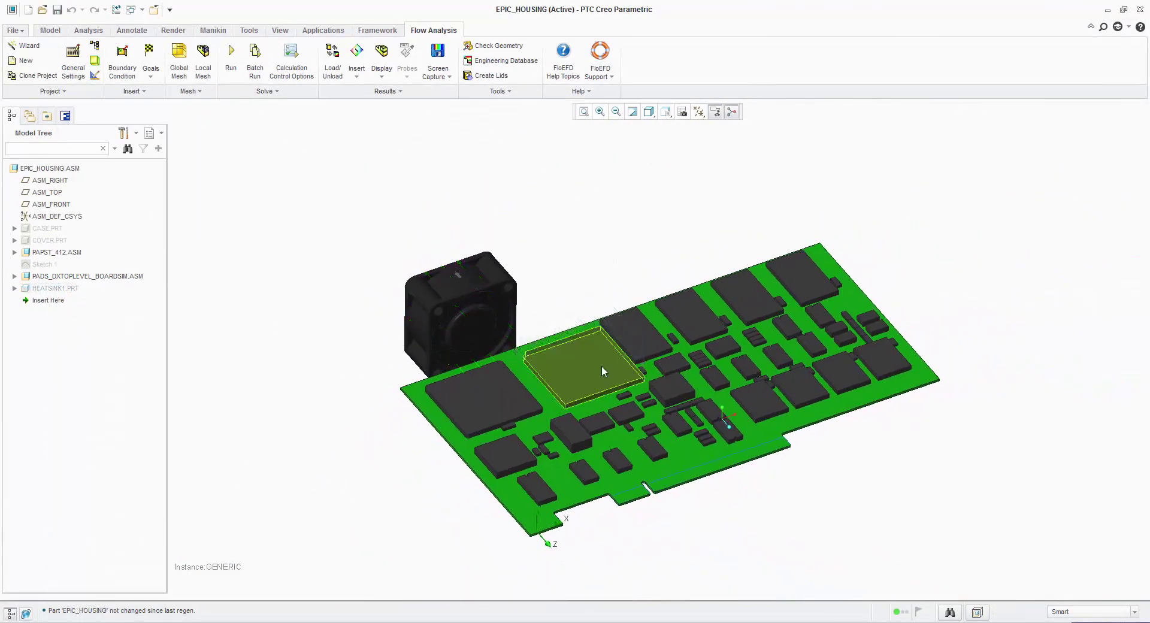
{"action": "scroll", "coordinate": [595, 382], "scroll_direction": "up", "scroll_amount": 5}
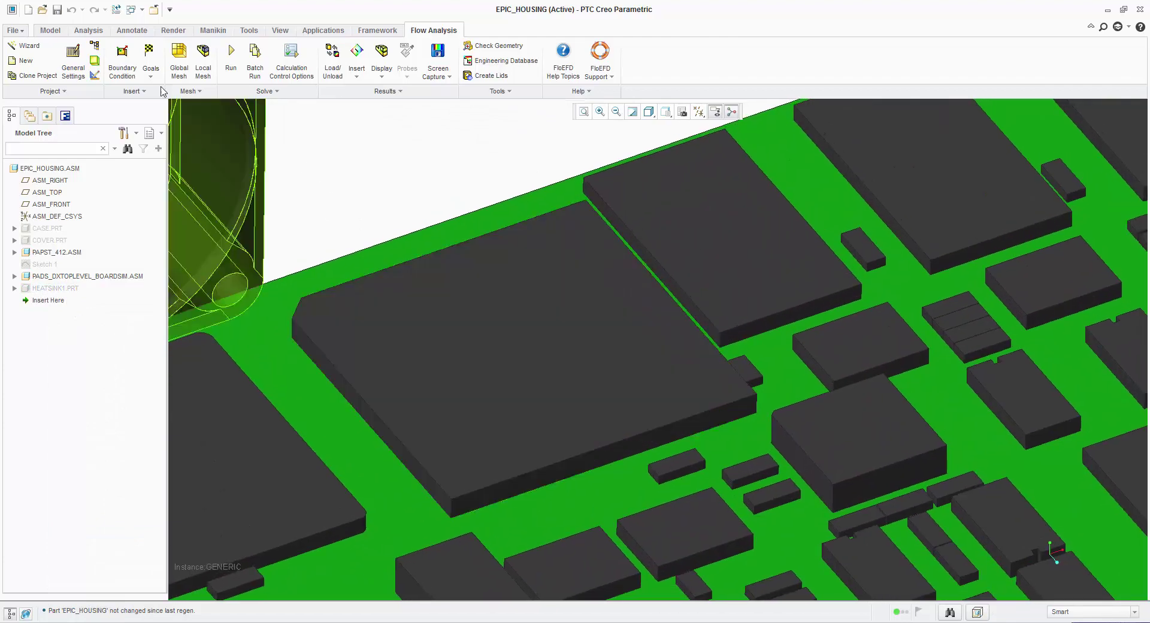
{"action": "left_click", "coordinate": [132, 91]}
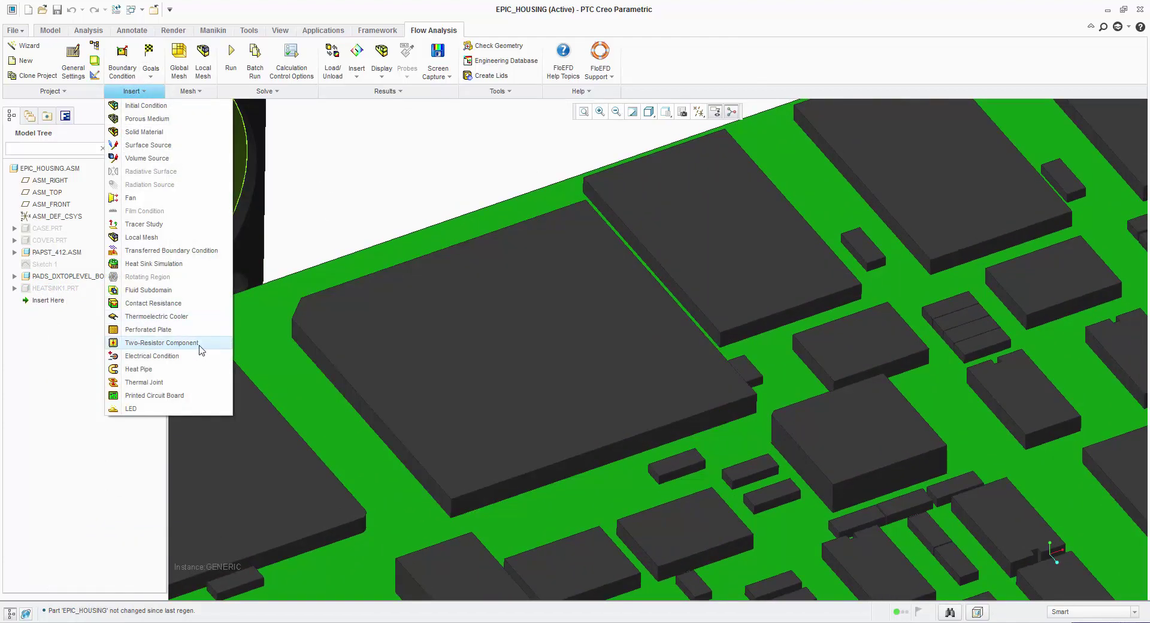
{"action": "left_click", "coordinate": [199, 344]}
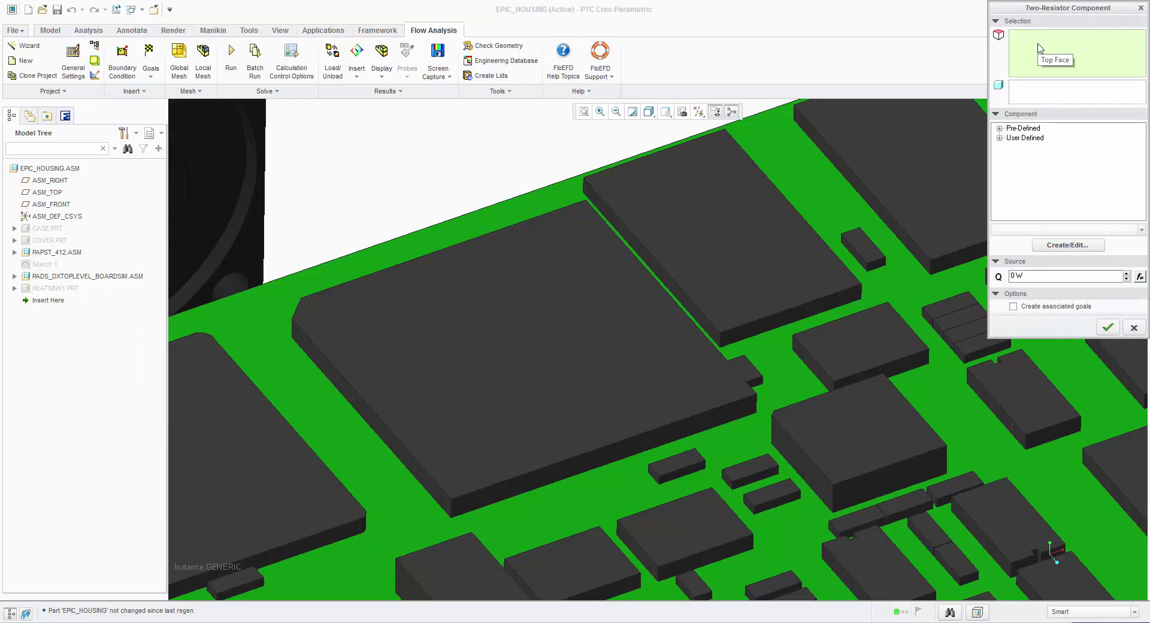
{"action": "left_click", "coordinate": [521, 310]}
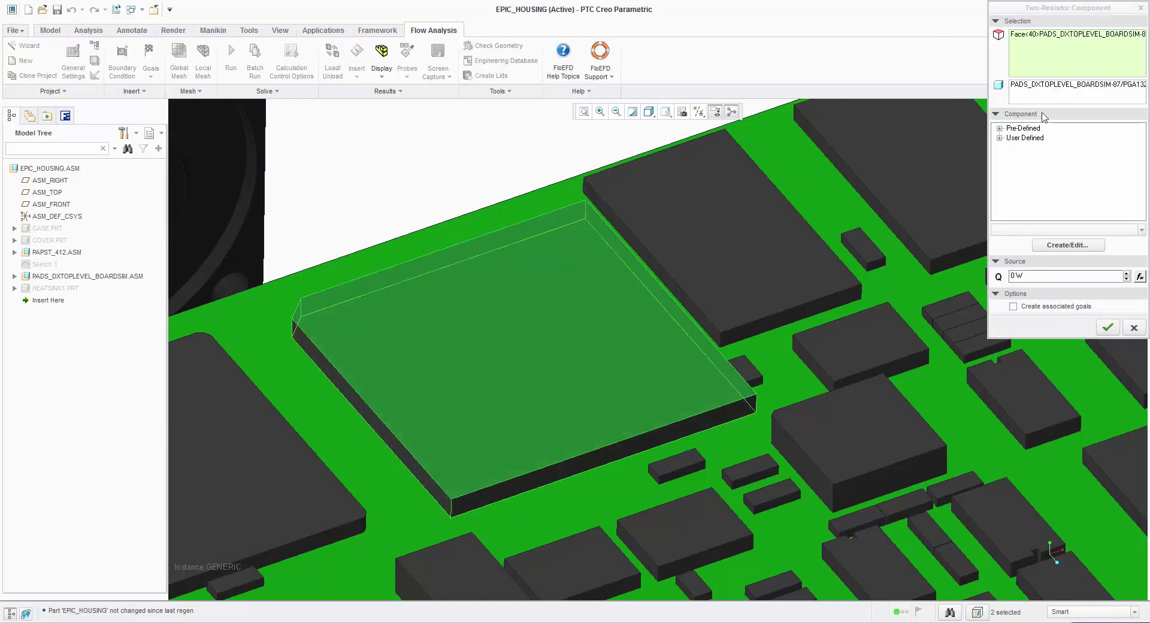
- Use the PBGAFC_40x40mm_2R package with a 9 W heat source for the component
{"action": "left_click", "coordinate": [999, 128]}
{"action": "left_click_drag", "start_coordinate": [1145, 138], "coordinate": [1144, 174]}
{"action": "left_click", "coordinate": [1055, 186]}
{"action": "left_click", "coordinate": [1047, 277]}
{"action": "type", "text": "9"}
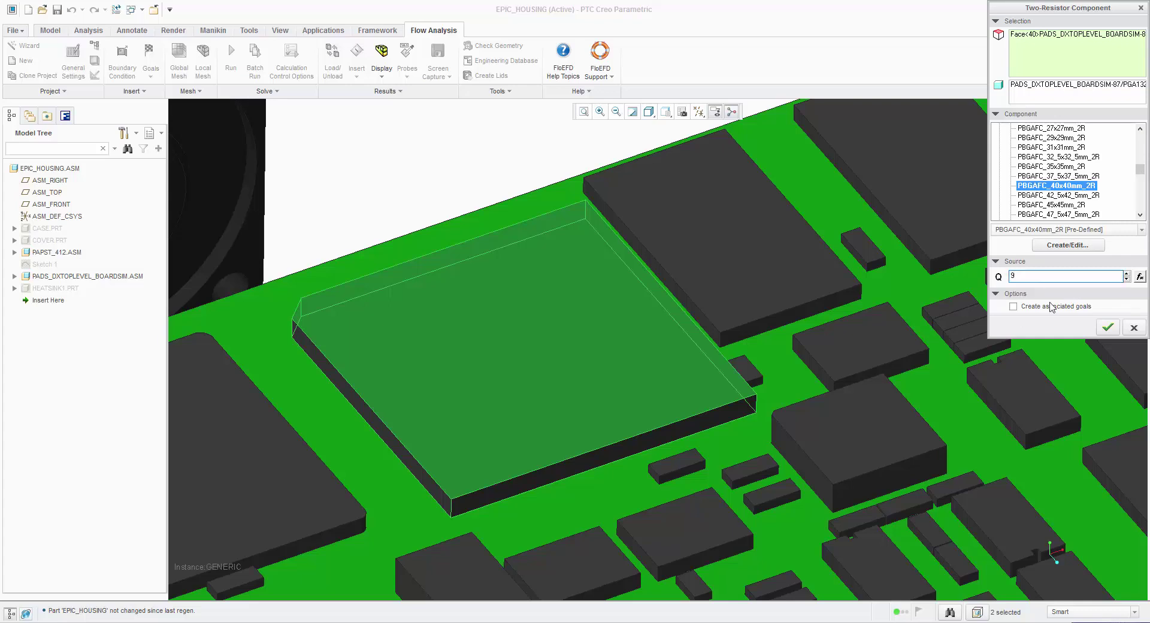
{"action": "left_click", "coordinate": [1053, 295]}
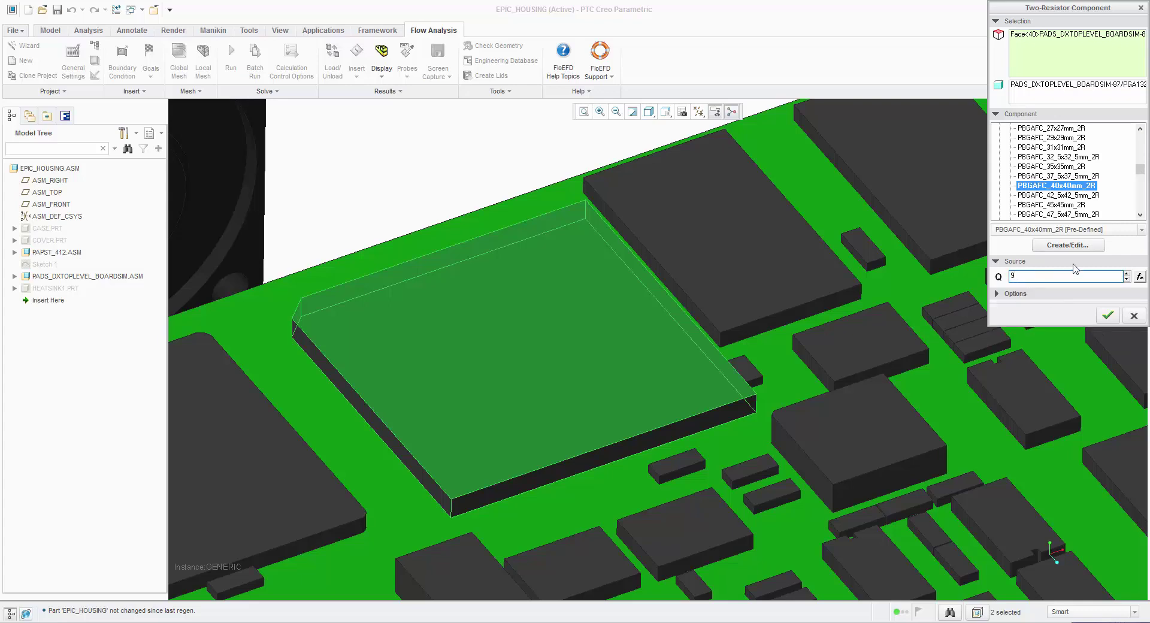
{"action": "left_click", "coordinate": [1108, 316]}
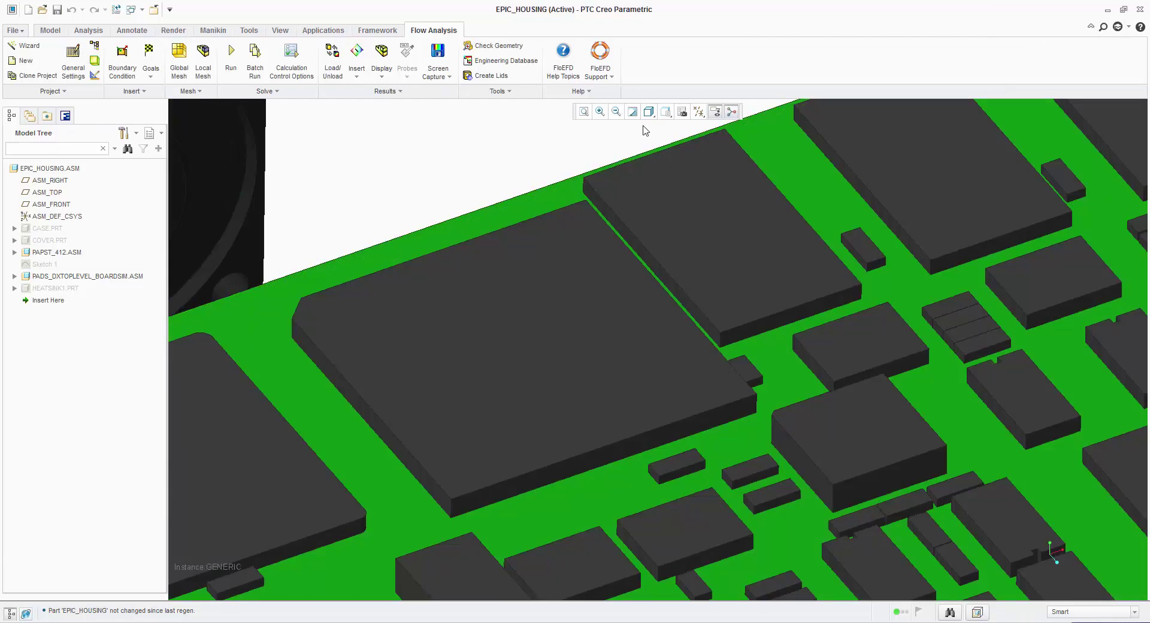
- Review Two-Resistor Component 1 in the project tree and view the board isometrically
{"action": "left_click", "coordinate": [67, 117]}
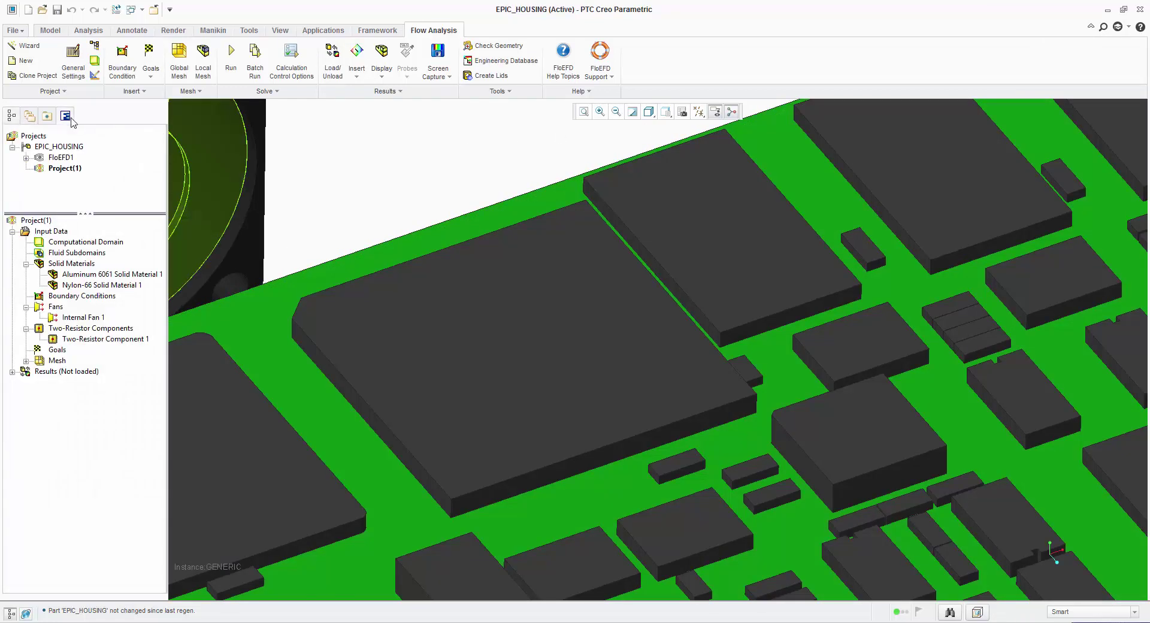
{"action": "left_click", "coordinate": [84, 339]}
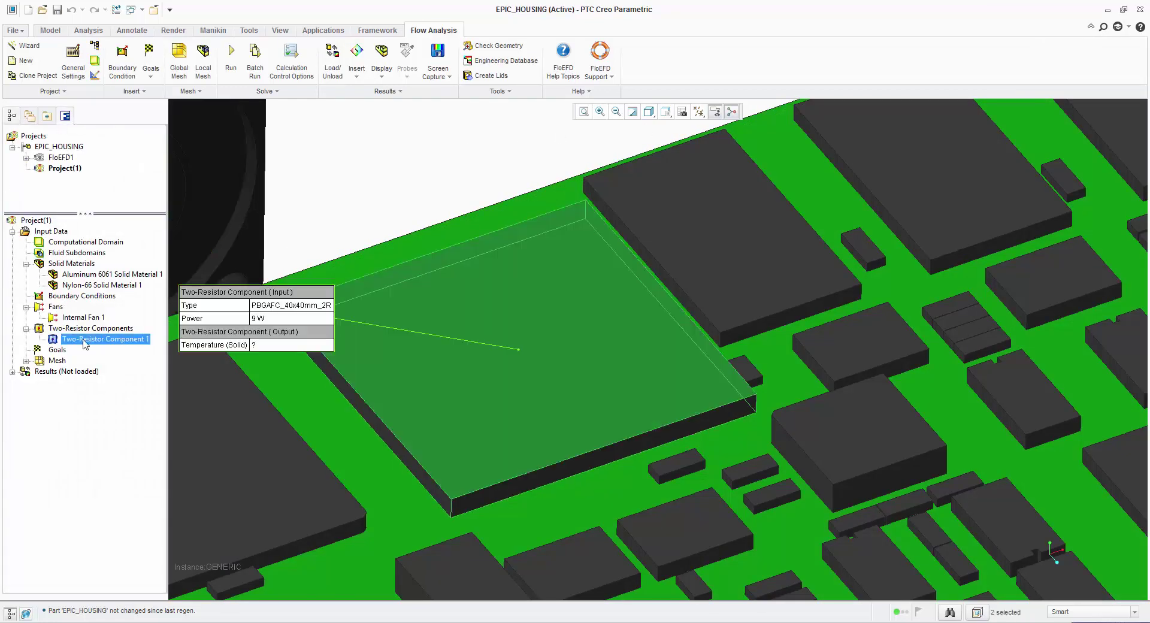
{"action": "left_click", "coordinate": [385, 185]}
{"action": "left_click", "coordinate": [666, 113]}
{"action": "left_click", "coordinate": [697, 136]}
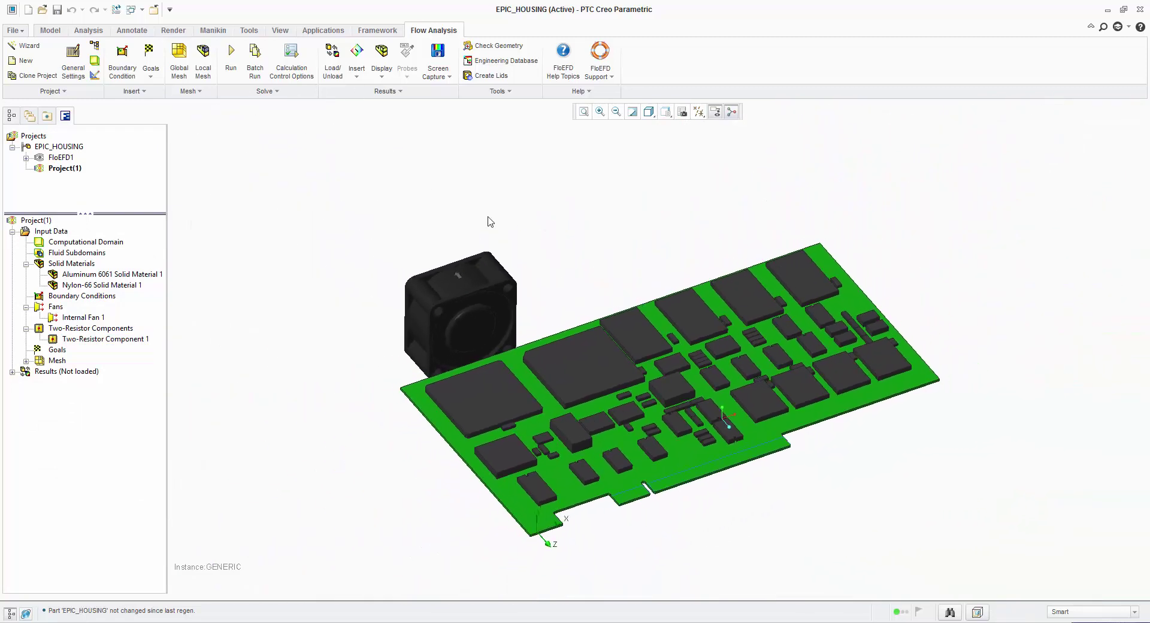
- Add a contact resistance on the large chip's face using 3M Thermal Tape 8940, 0.2 mm thick
{"action": "left_click", "coordinate": [139, 91]}
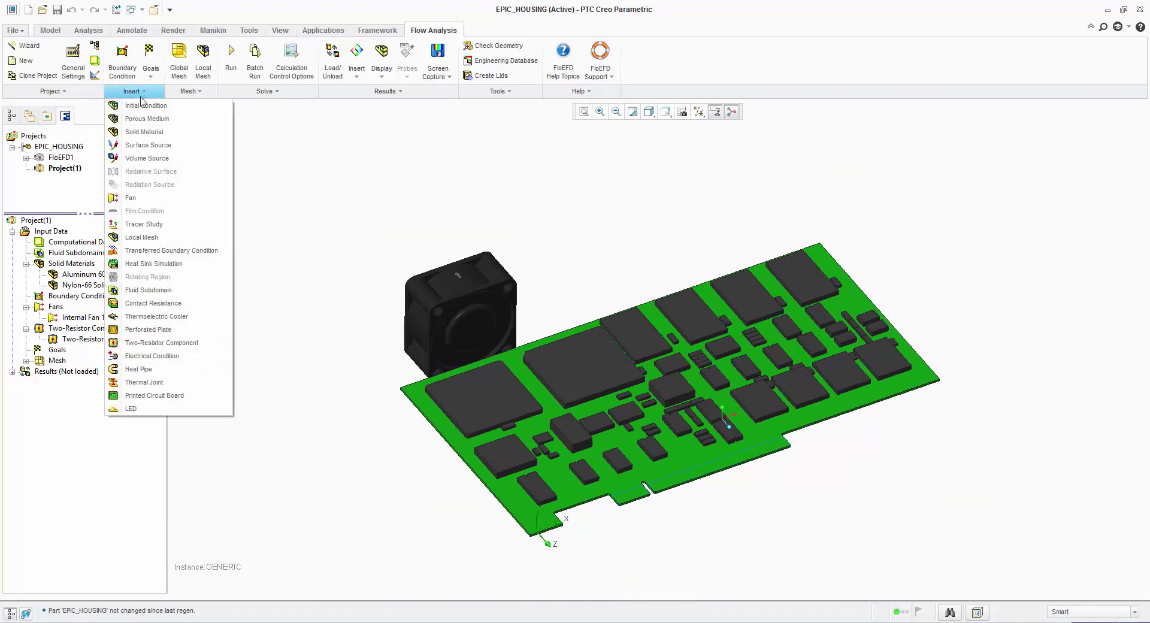
{"action": "left_click", "coordinate": [153, 303]}
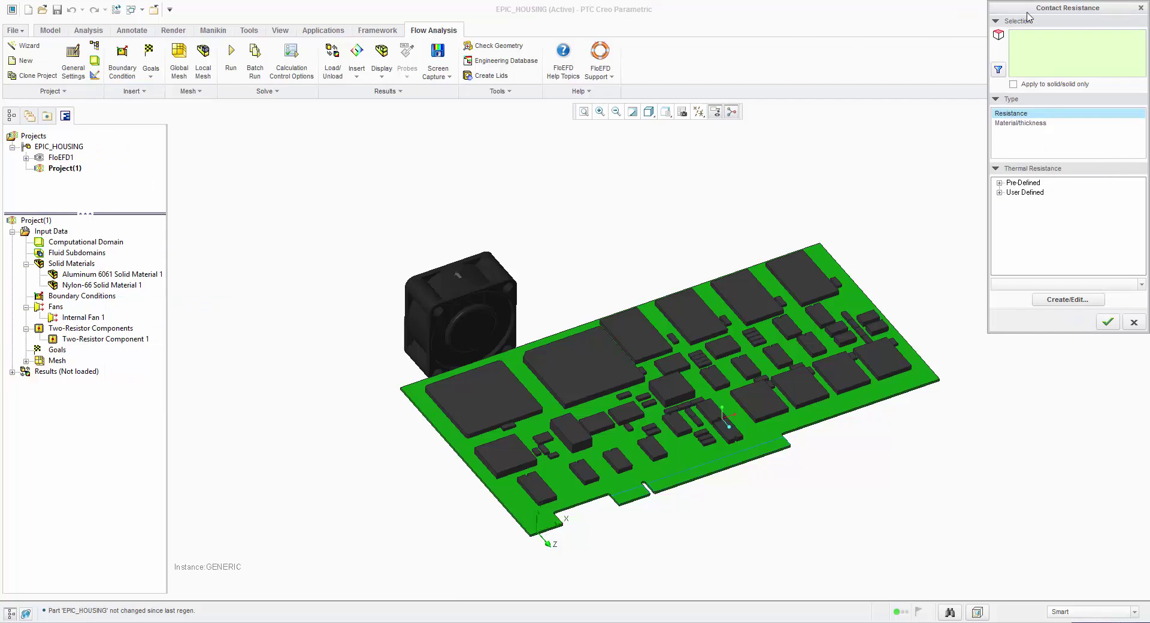
{"action": "left_click_drag", "start_coordinate": [1028, 15], "coordinate": [1007, 29]}
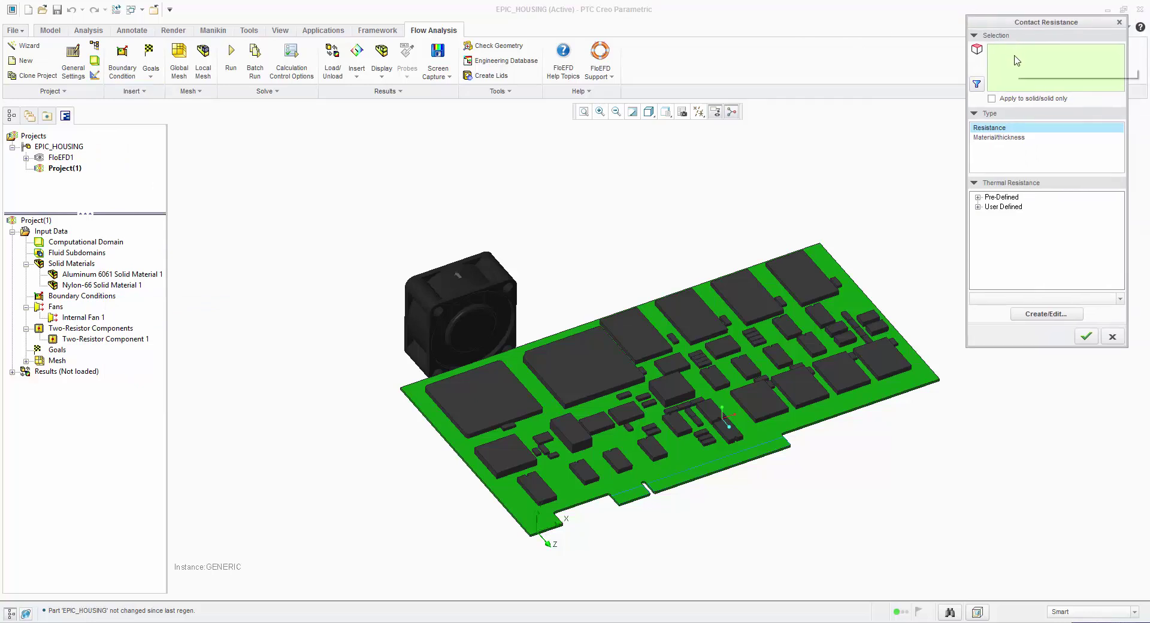
{"action": "left_click", "coordinate": [582, 355]}
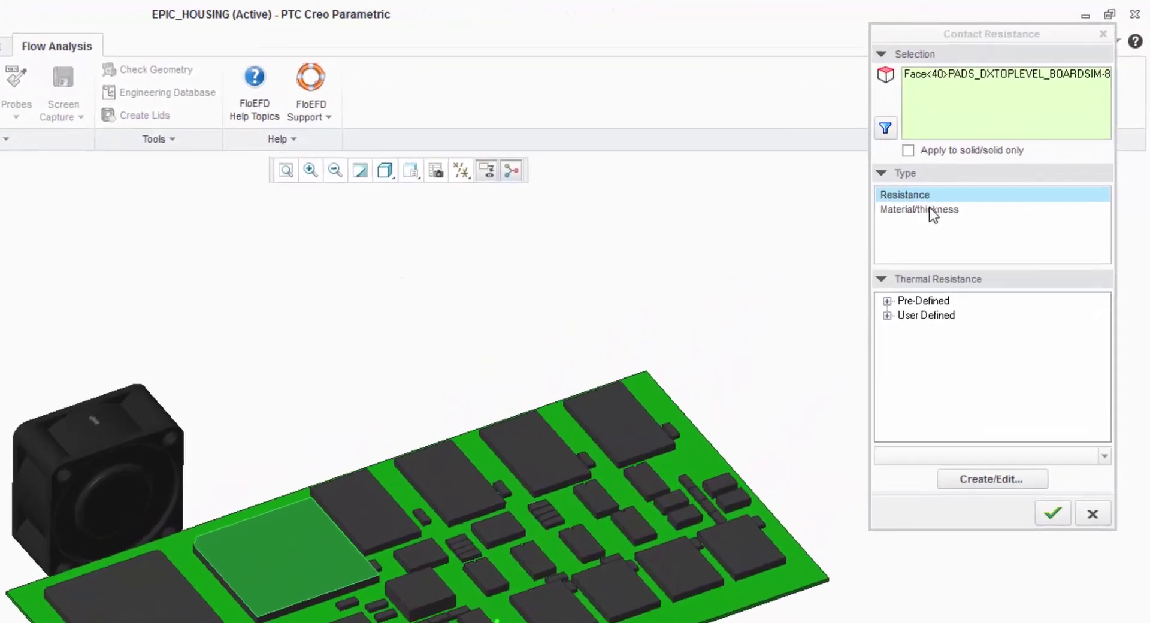
{"action": "left_click", "coordinate": [929, 209]}
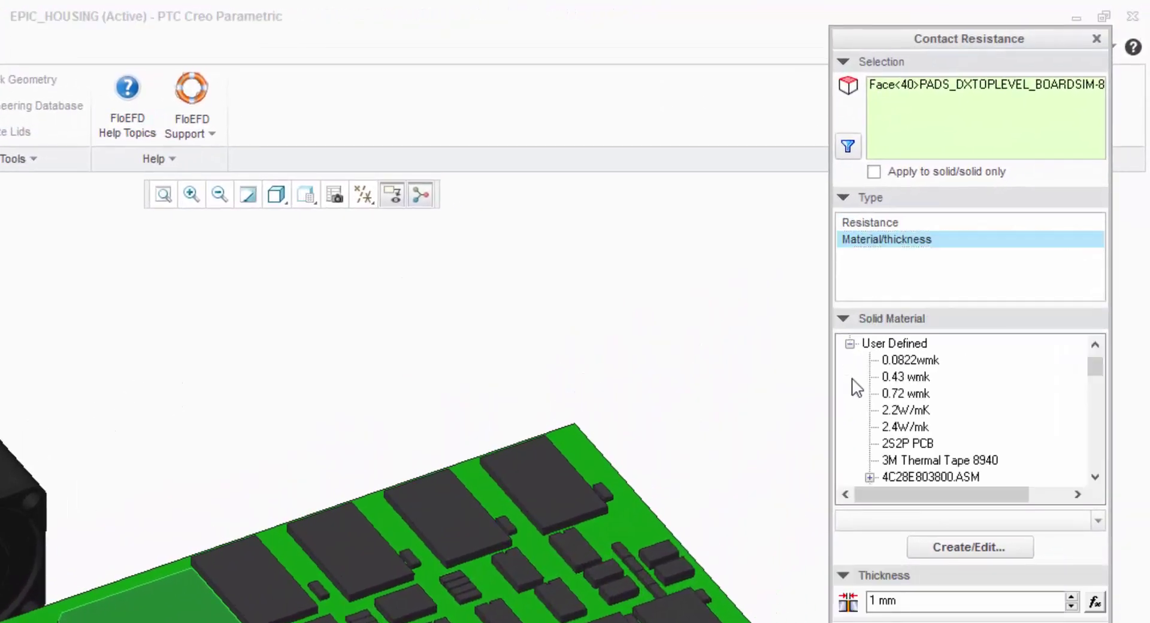
{"action": "left_click", "coordinate": [985, 461]}
{"action": "double_click", "coordinate": [924, 601]}
{"action": "type", "text": "0.2"}
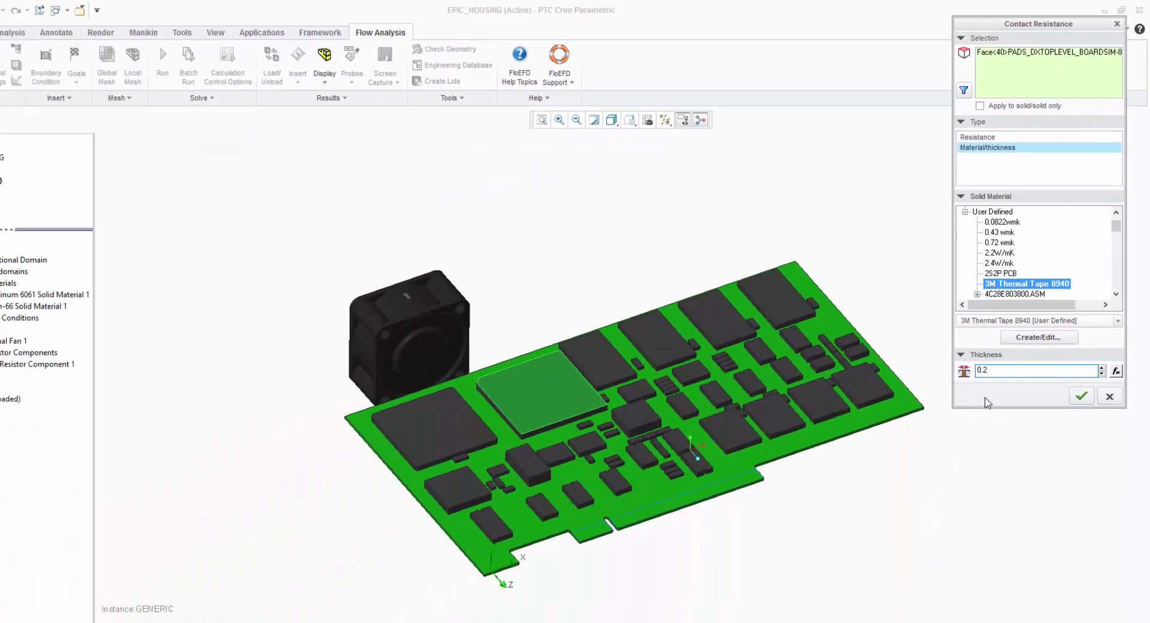
{"action": "left_click", "coordinate": [1086, 370]}
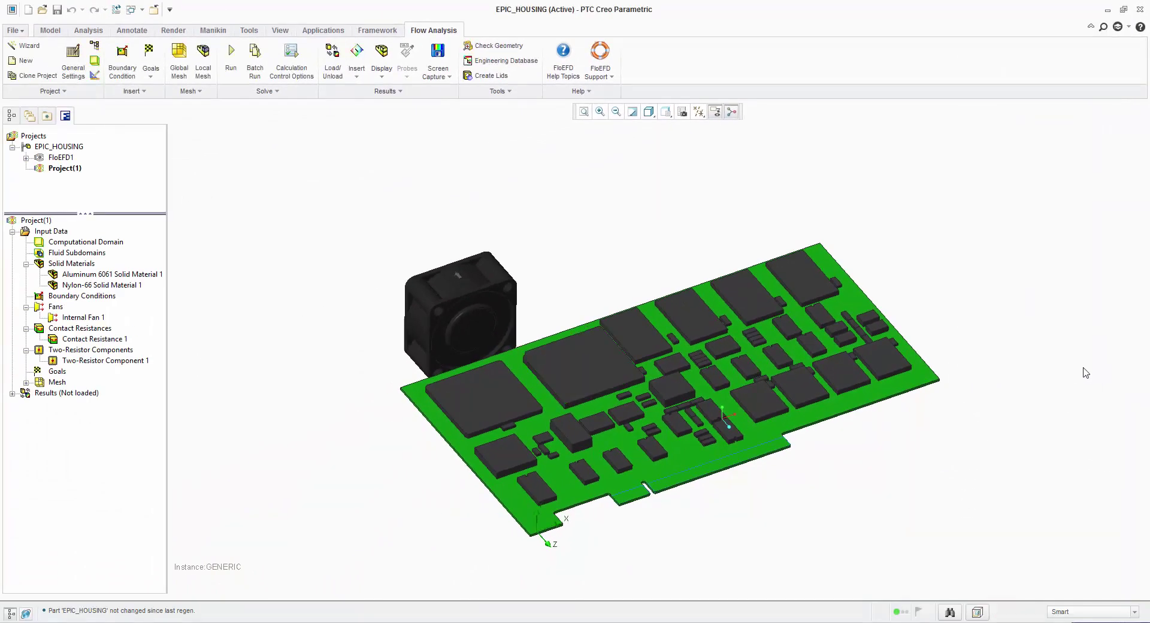
- Add a 1 W volume heat source on the chip beside the fan
{"action": "left_click", "coordinate": [143, 93]}
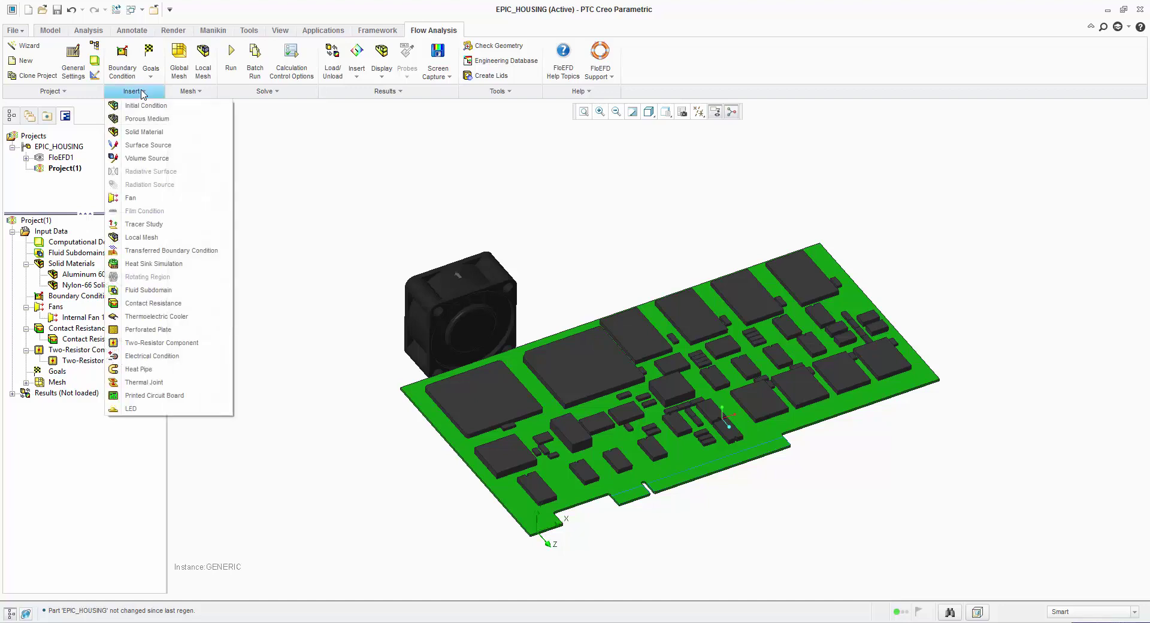
{"action": "left_click", "coordinate": [188, 159]}
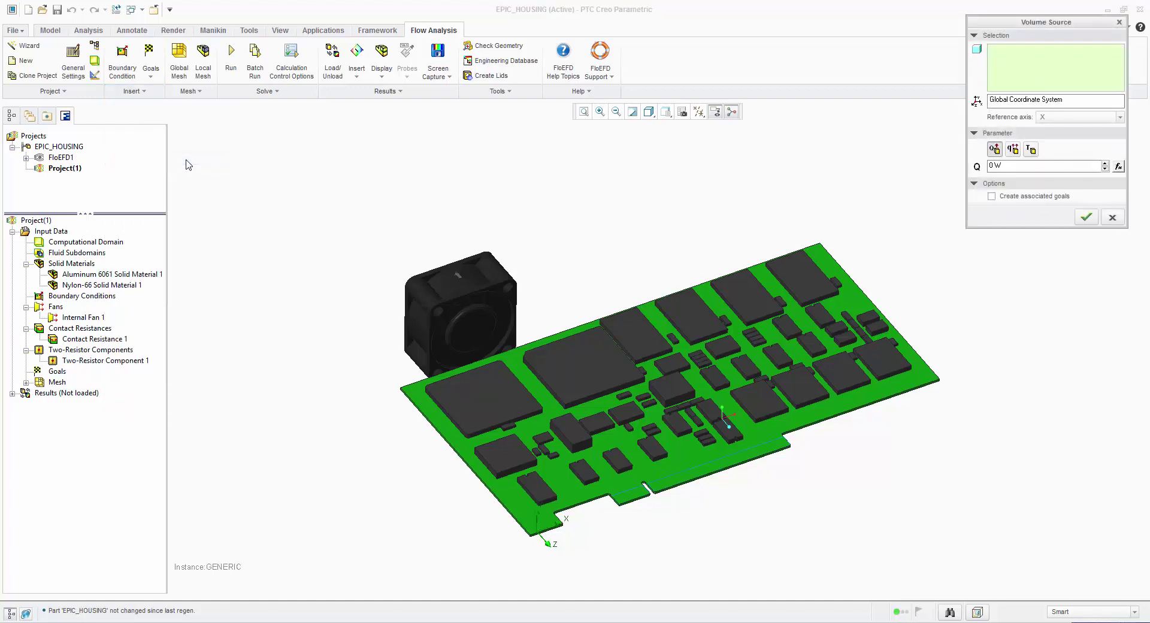
{"action": "left_click", "coordinate": [475, 395]}
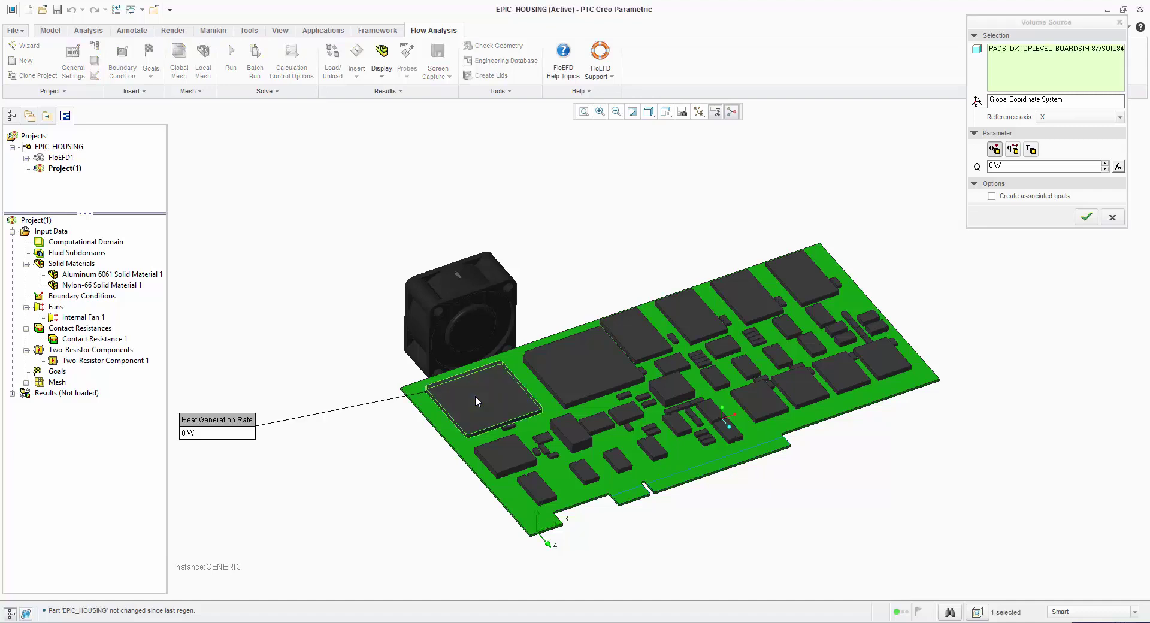
{"action": "left_click", "coordinate": [1045, 169]}
{"action": "type", "text": "1"}
{"action": "left_click", "coordinate": [1089, 220]}
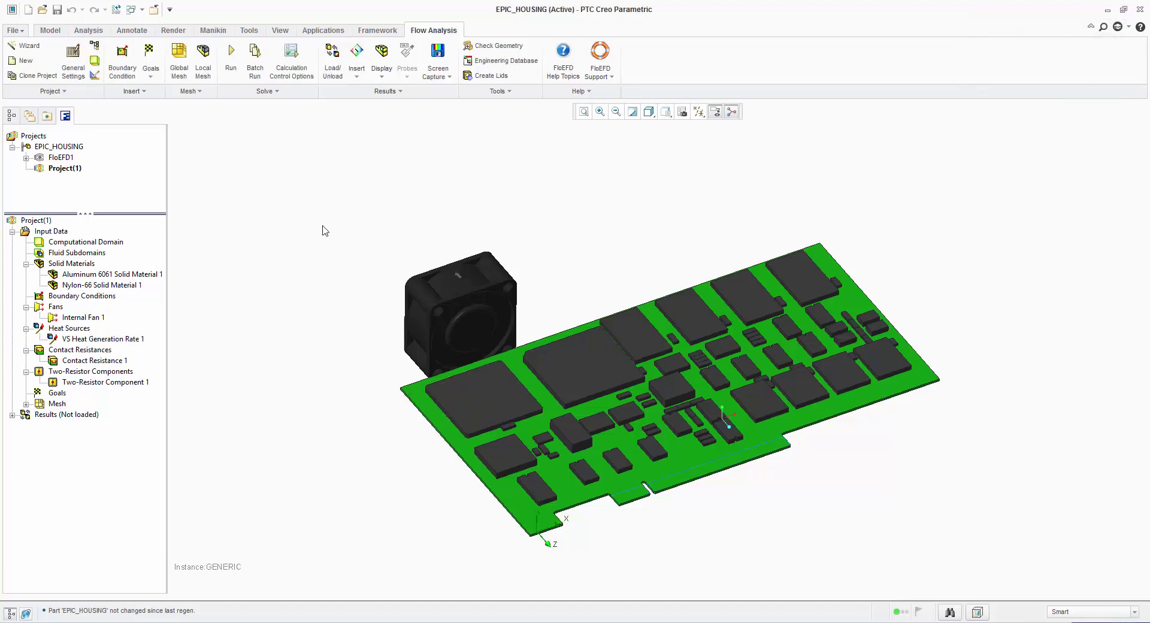
{"action": "left_click", "coordinate": [94, 340]}
{"action": "left_click", "coordinate": [328, 526]}
- Start a second volume heat source on four other chips with a 3 W rate
{"action": "right_click", "coordinate": [82, 333]}
{"action": "left_click", "coordinate": [99, 353]}
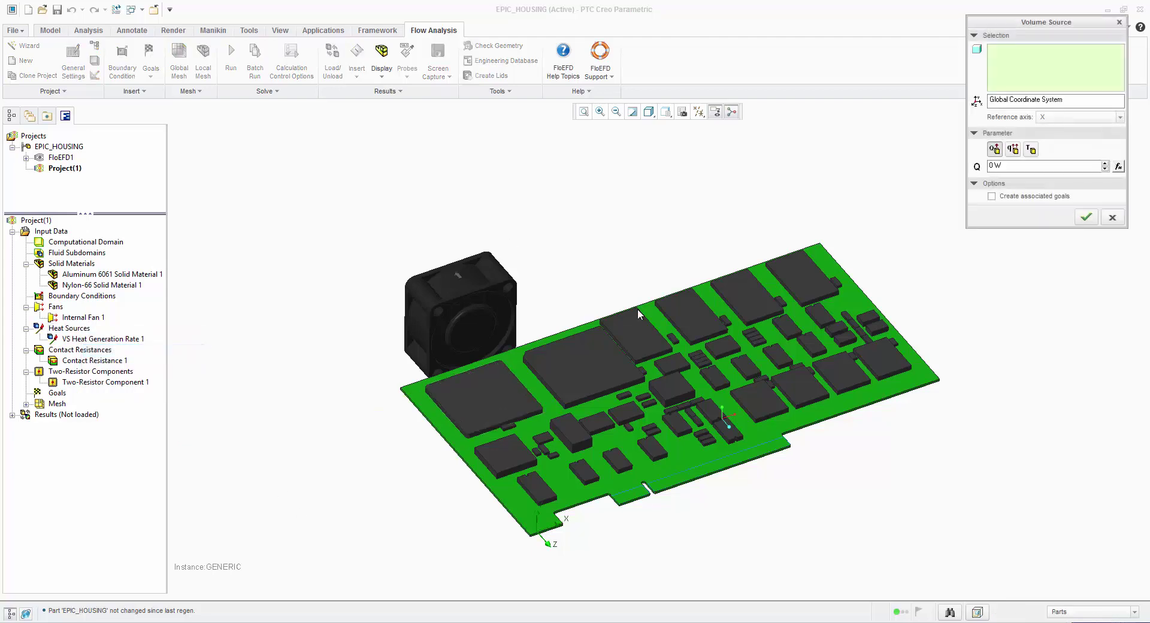
{"action": "left_click", "coordinate": [647, 359]}
{"action": "left_click", "coordinate": [693, 332]}
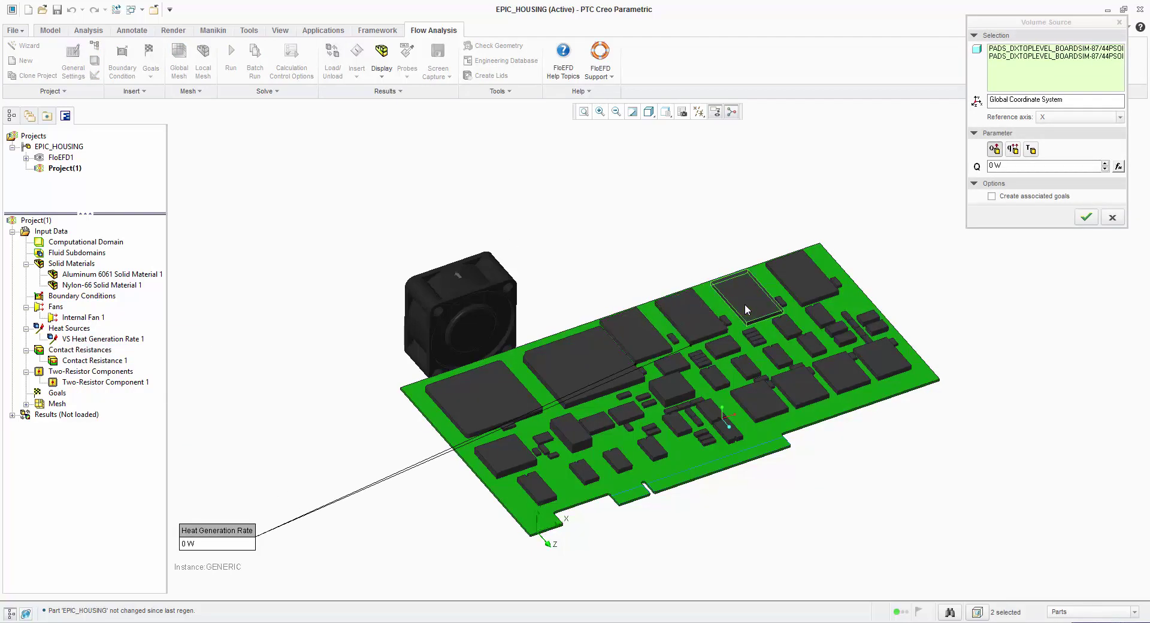
{"action": "left_click", "coordinate": [797, 290]}
{"action": "left_click", "coordinate": [797, 289]}
{"action": "left_click", "coordinate": [1012, 166]}
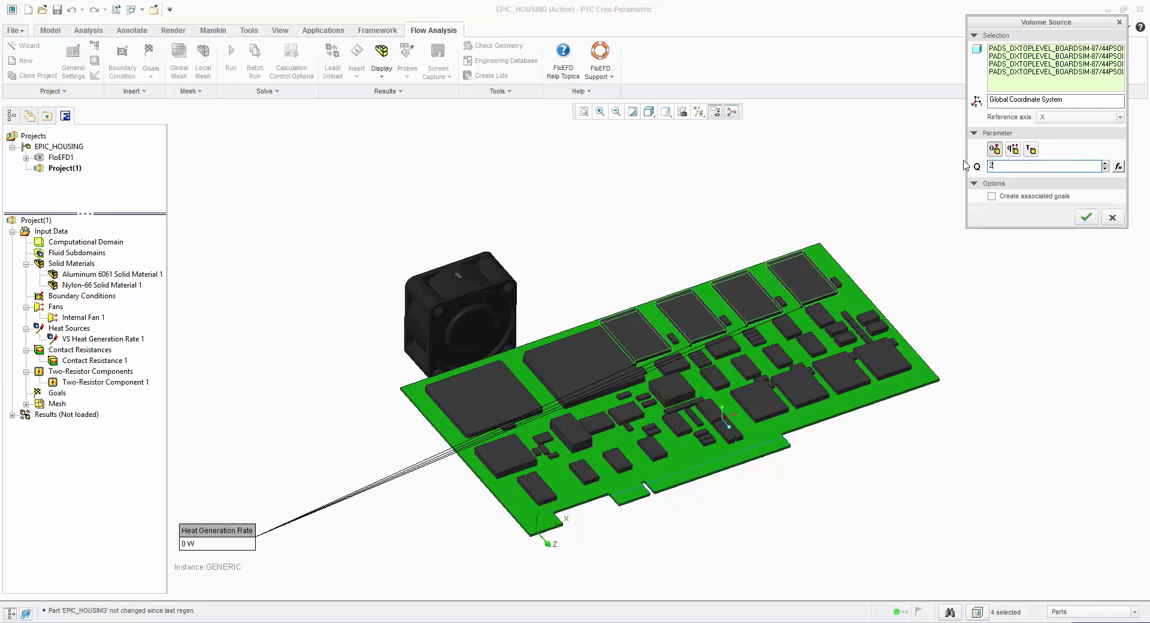
- Confirm the 3 W source, then define the circuit board as a pre-defined 2S2P PCB
{"action": "left_click", "coordinate": [1087, 219]}
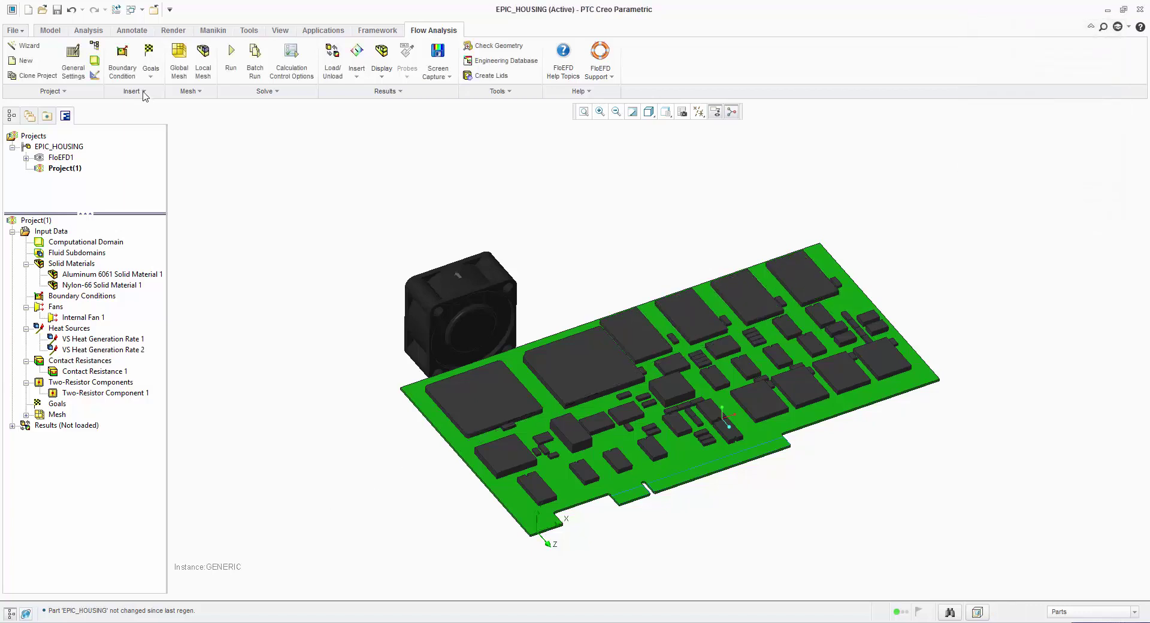
{"action": "left_click", "coordinate": [140, 91]}
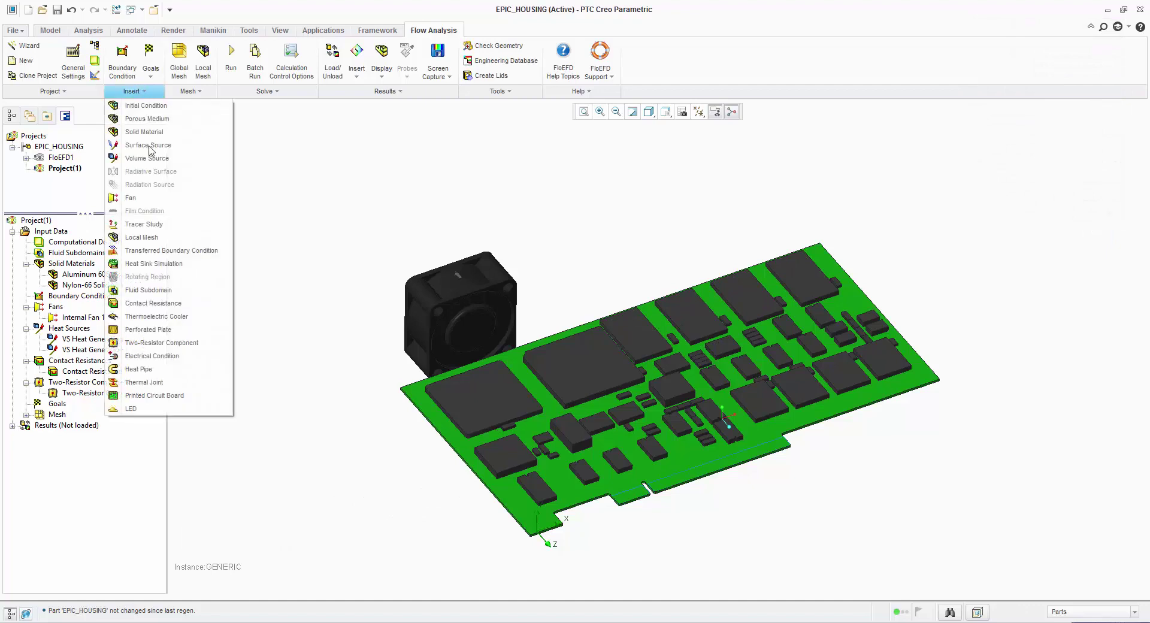
{"action": "left_click", "coordinate": [201, 400]}
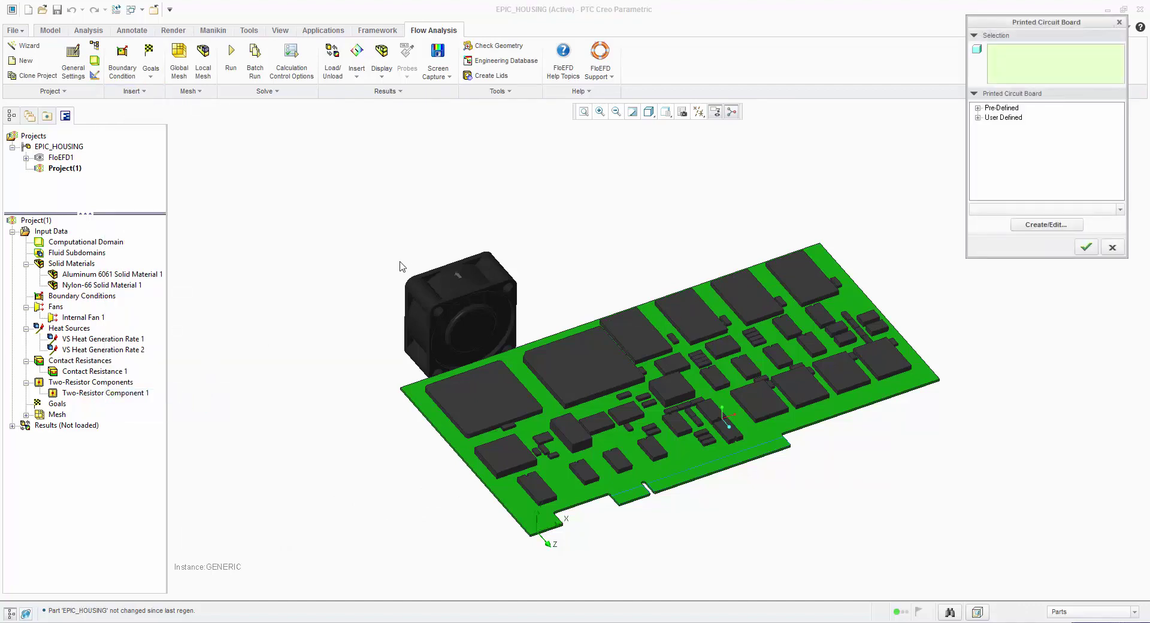
{"action": "left_click", "coordinate": [420, 397]}
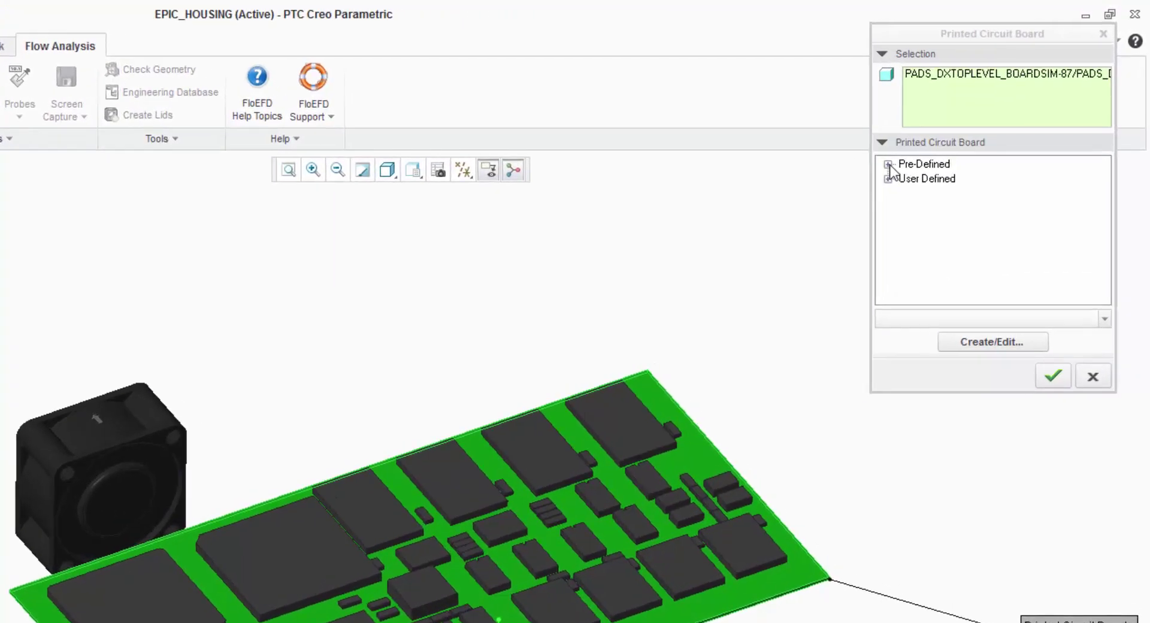
{"action": "double_click", "coordinate": [1002, 107]}
{"action": "left_click", "coordinate": [1005, 118]}
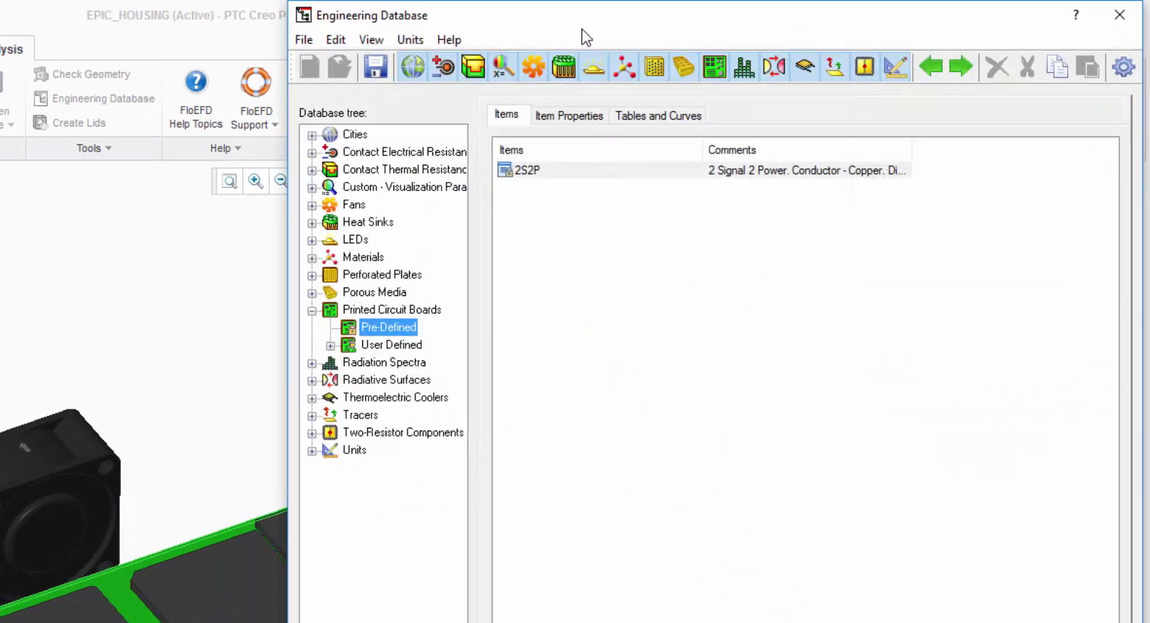
- Review the 2S2P layer and conductivity properties, close the database unsaved, and confirm the PCB
{"action": "left_click_drag", "start_coordinate": [581, 28], "coordinate": [272, 150]}
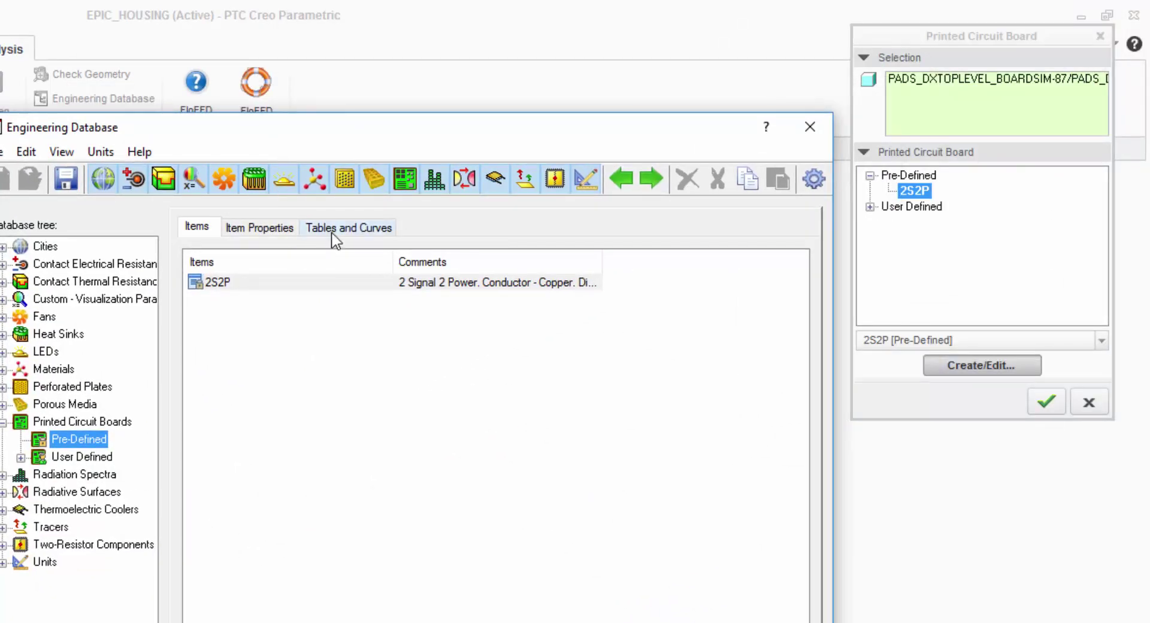
{"action": "left_click", "coordinate": [348, 227]}
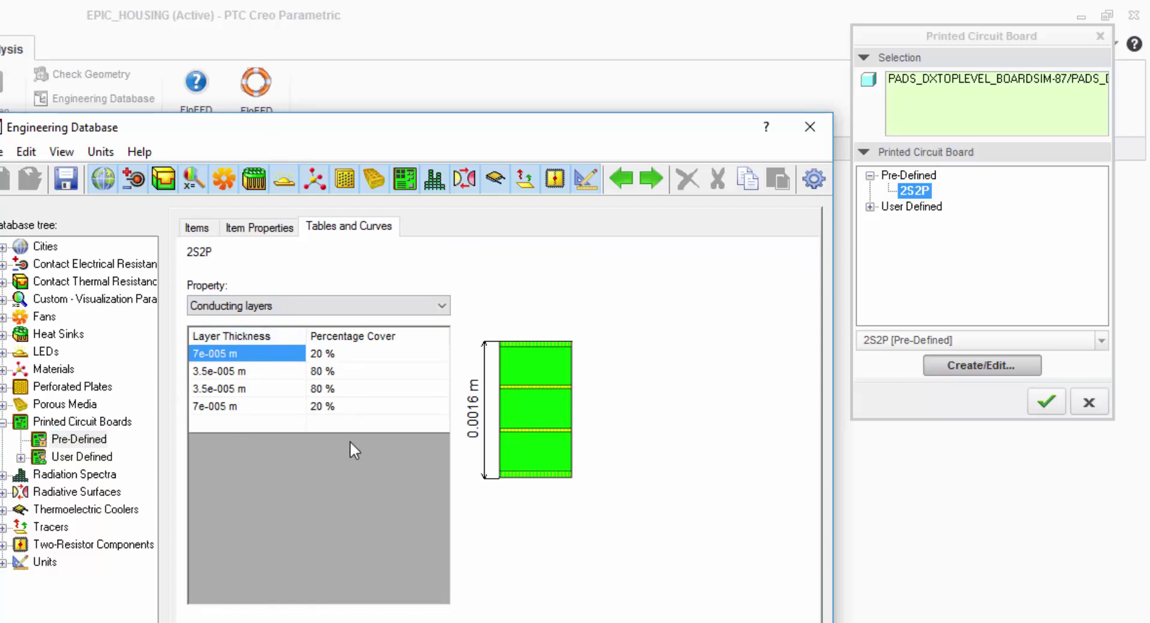
{"action": "left_click", "coordinate": [277, 232]}
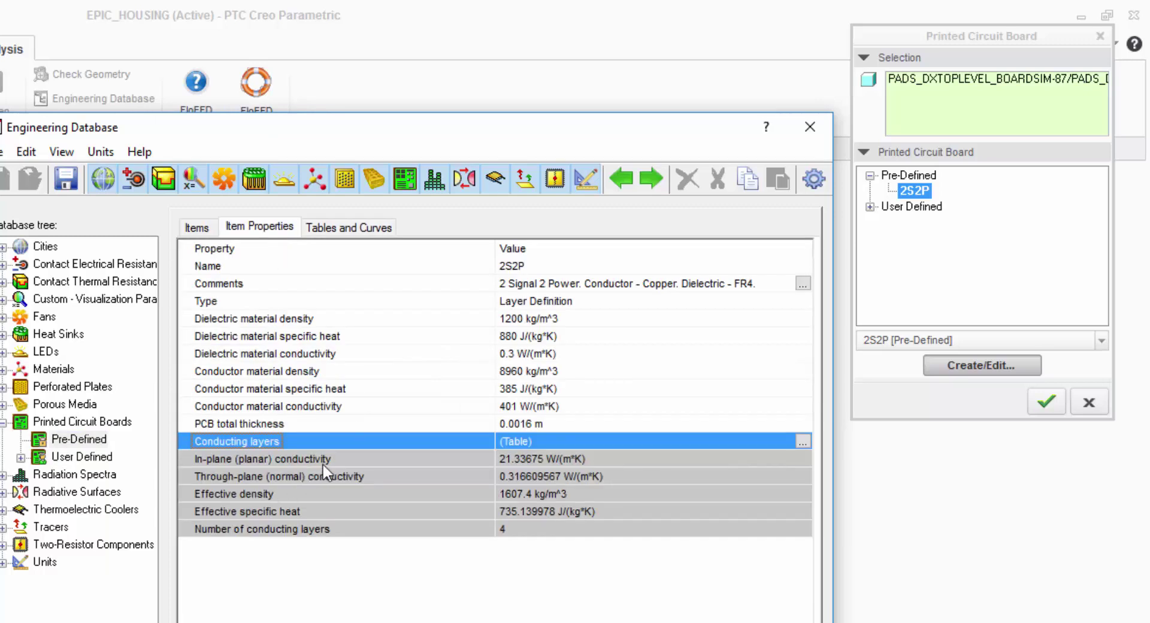
{"action": "left_click", "coordinate": [548, 458]}
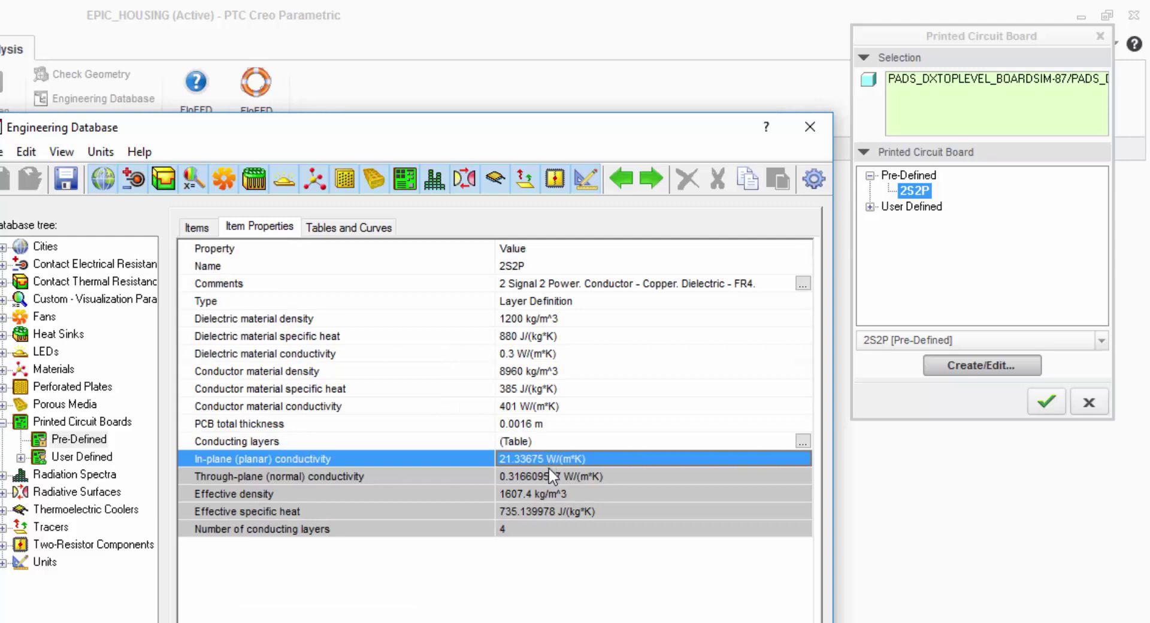
{"action": "left_click", "coordinate": [546, 475]}
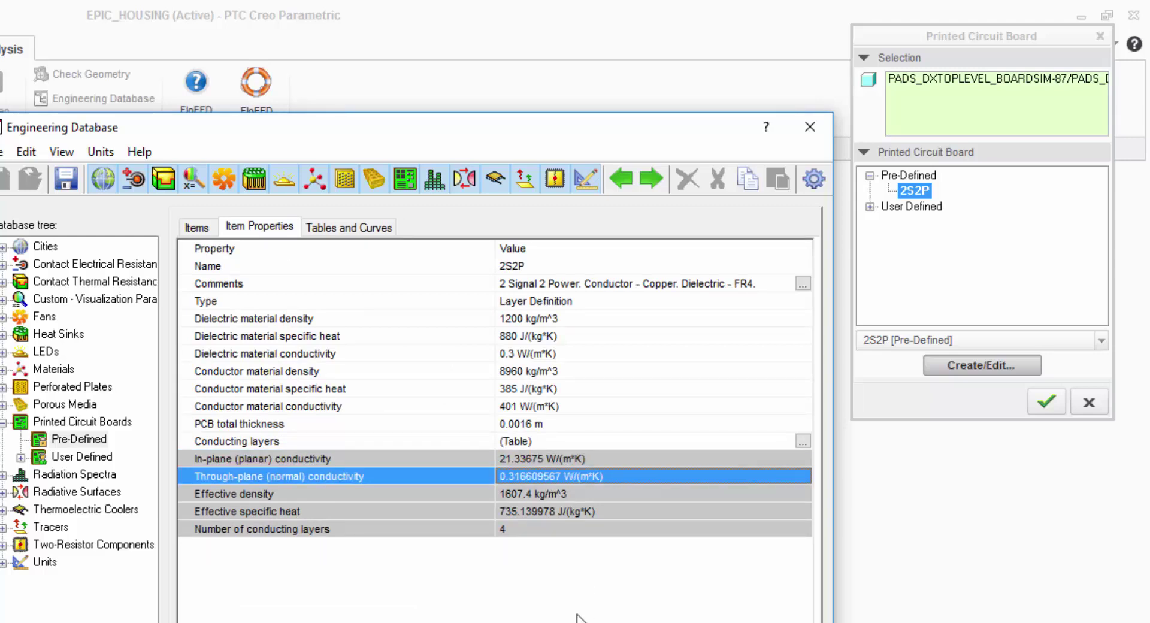
{"action": "left_click", "coordinate": [251, 356]}
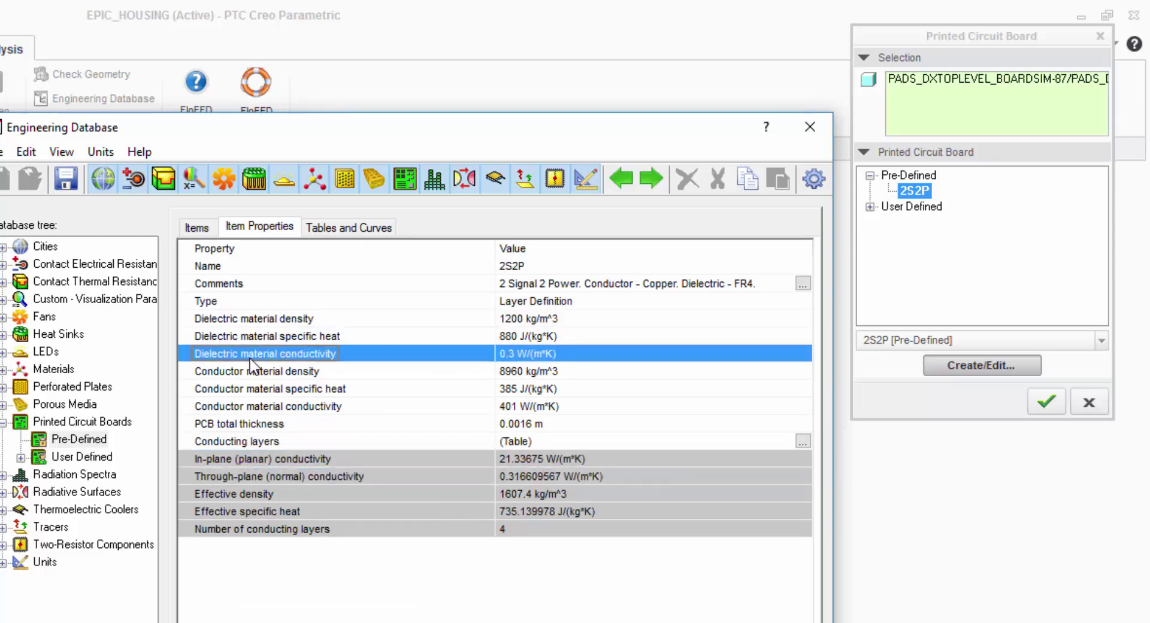
{"action": "left_click", "coordinate": [250, 407]}
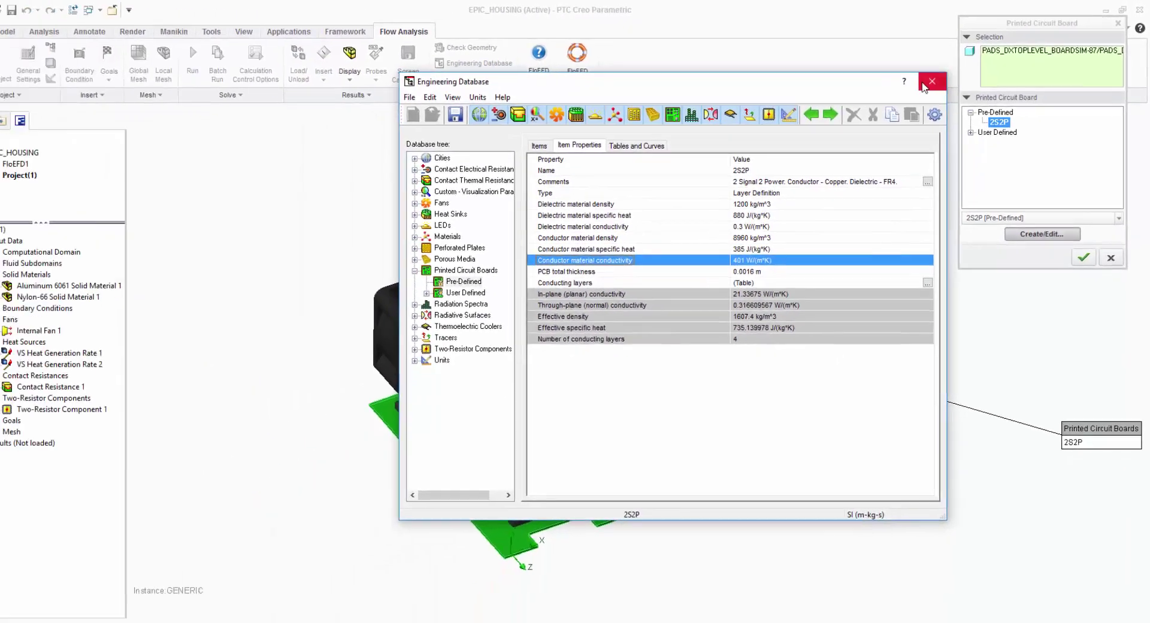
{"action": "left_click", "coordinate": [132, 542]}
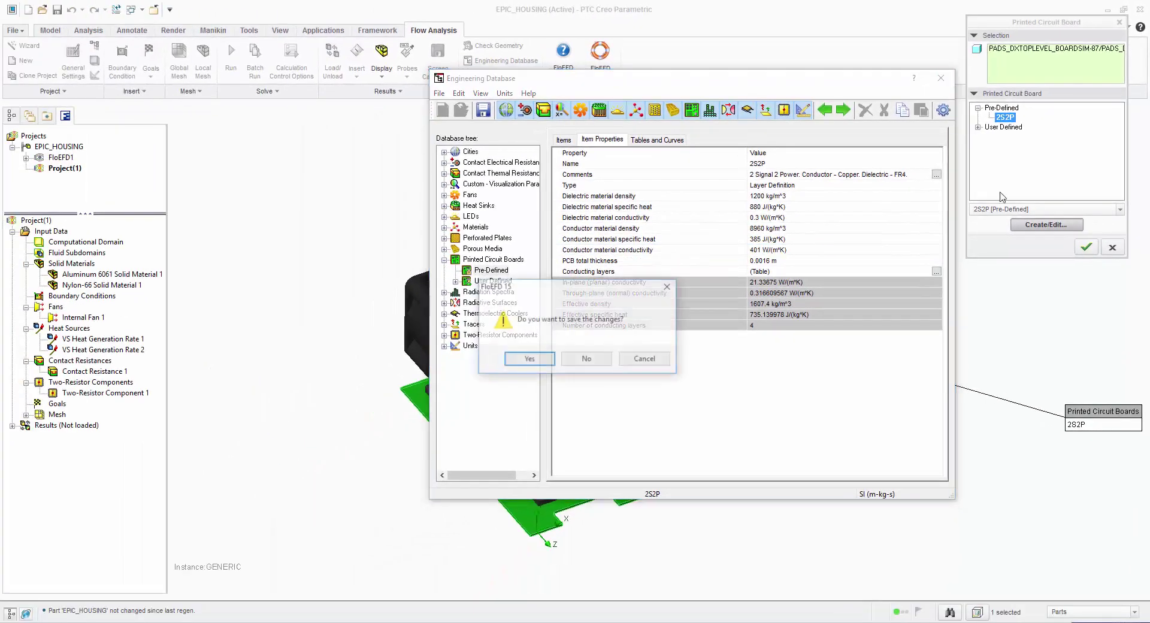
{"action": "left_click", "coordinate": [587, 359]}
{"action": "left_click", "coordinate": [1086, 247]}
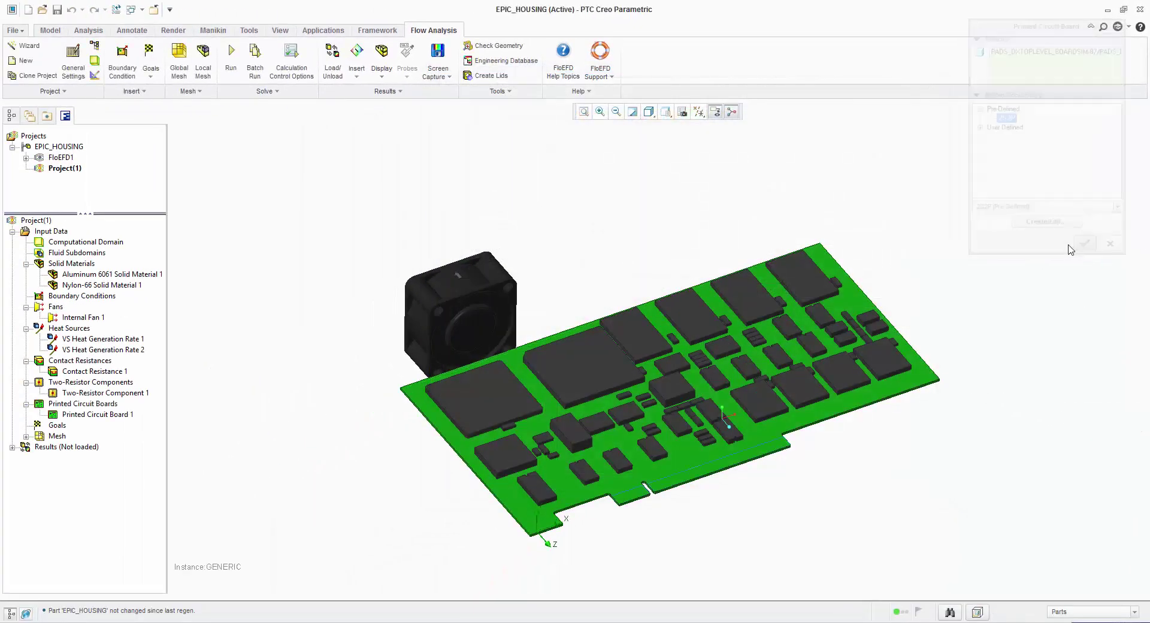
- Orbit the PCB temperature plot and show the Two-Resistor Component 1 callout (8.8 W, 102.19 °C)
{"action": "left_click", "coordinate": [138, 91]}
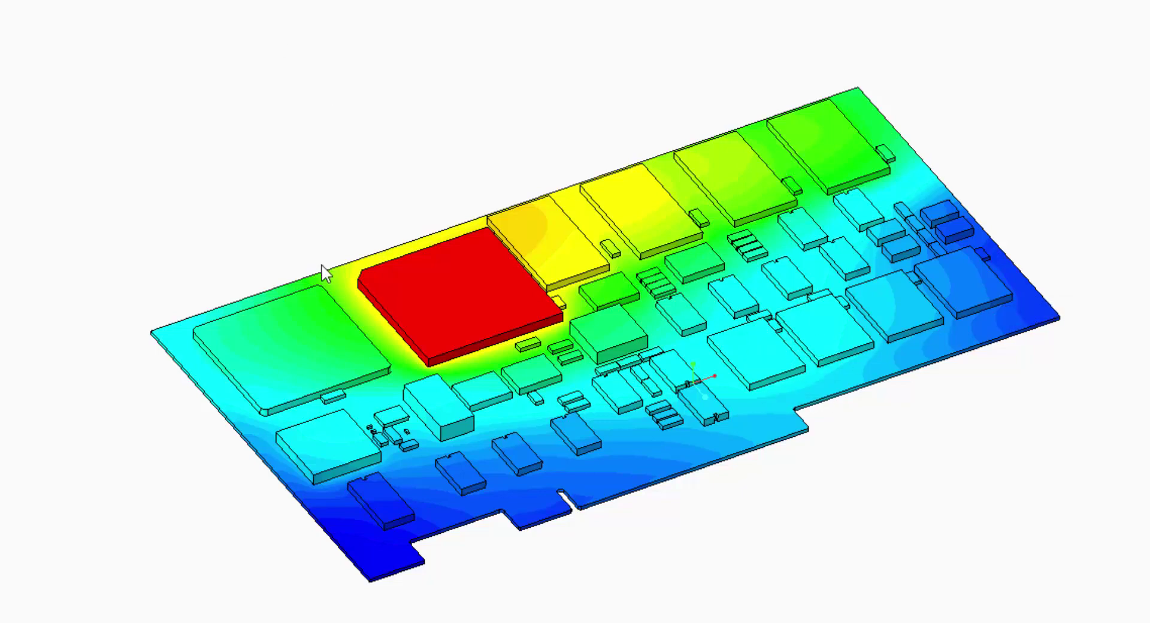
{"action": "mouse_move", "coordinate": [323, 272]}
{"action": "middle_mouse_down"}
{"action": "mouse_move", "coordinate": [360, 288]}
{"action": "mouse_move", "coordinate": [638, 200]}
{"action": "middle_mouse_up"}
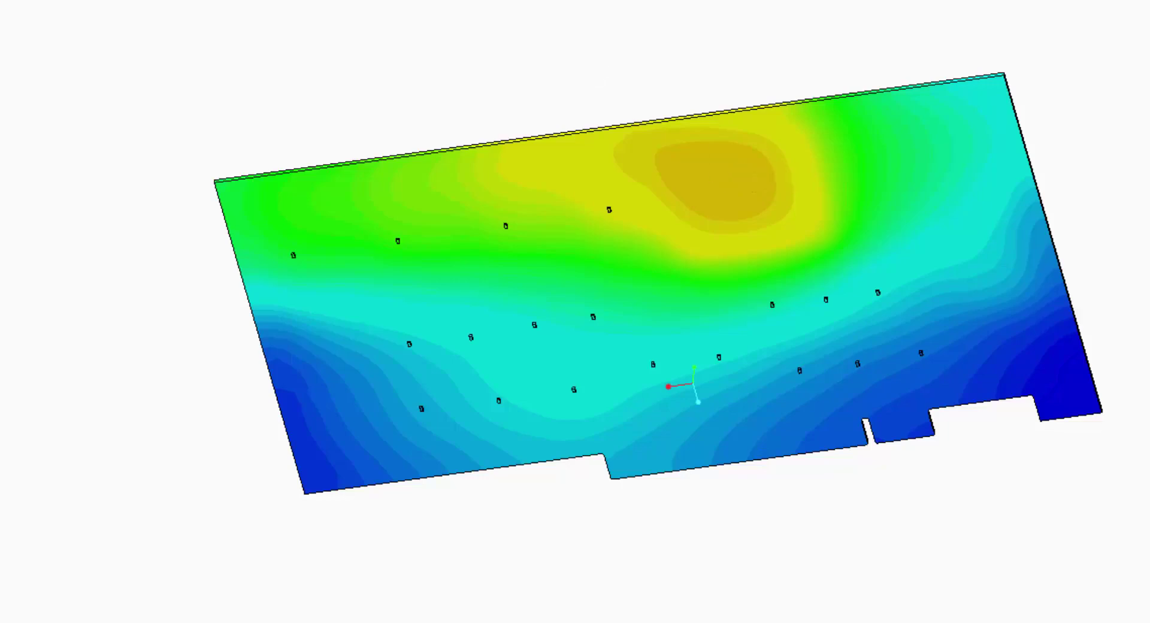
{"action": "mouse_move", "coordinate": [403, 212]}
{"action": "middle_mouse_down"}
{"action": "mouse_move", "coordinate": [542, 281]}
{"action": "mouse_move", "coordinate": [434, 308]}
{"action": "middle_mouse_up"}
{"action": "left_click", "coordinate": [12, 232]}
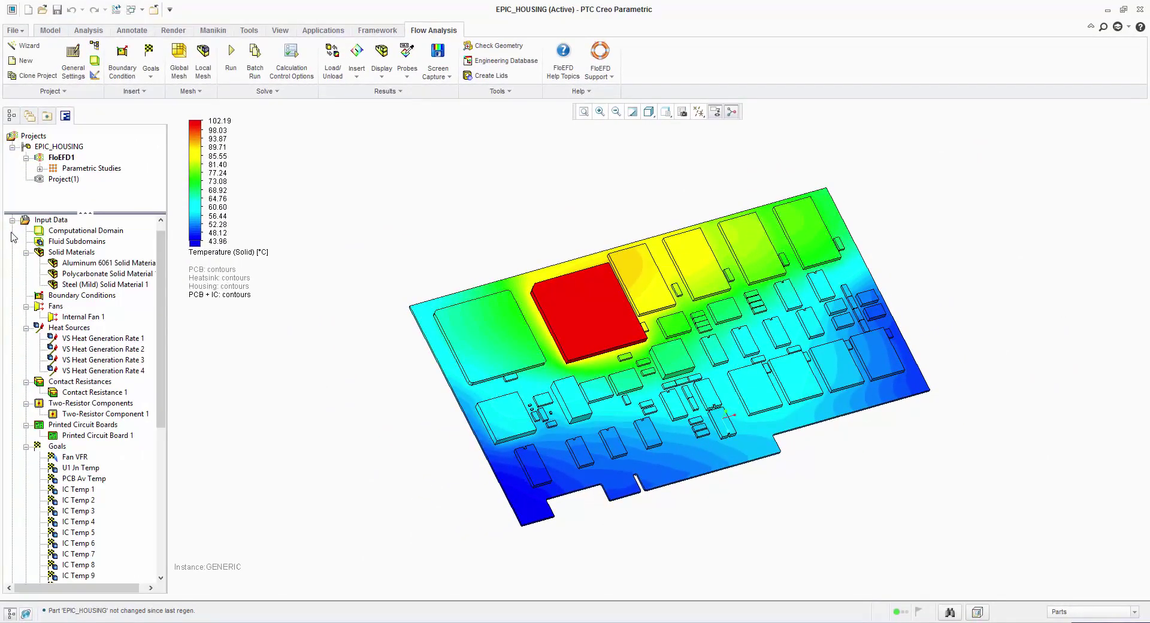
{"action": "left_click", "coordinate": [76, 418]}
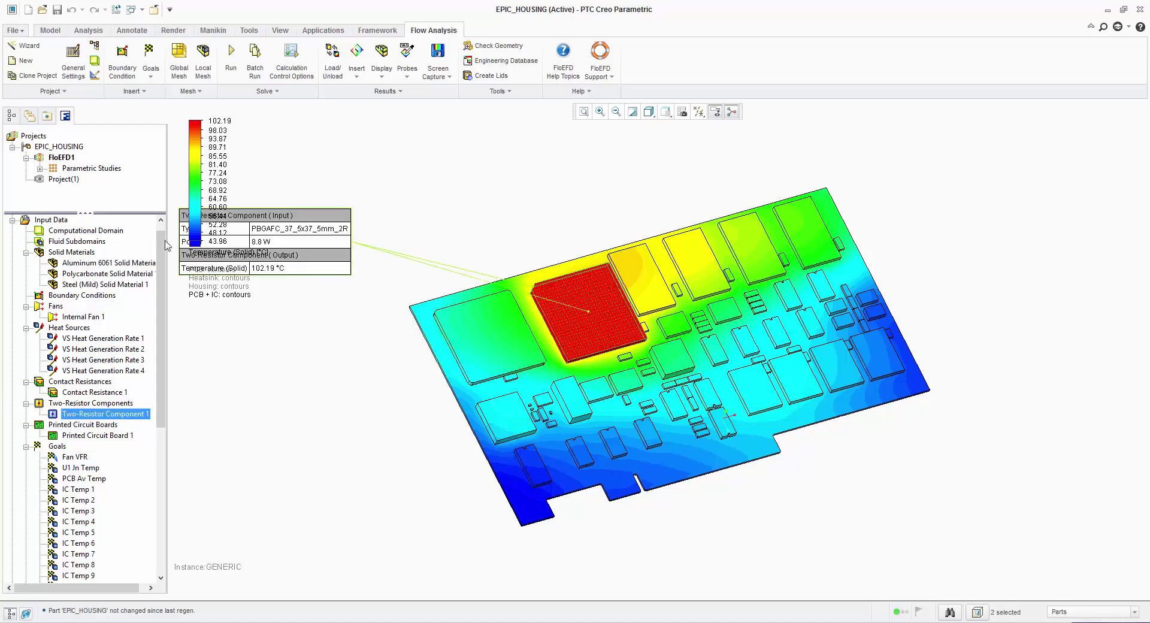
{"action": "left_click_drag", "start_coordinate": [238, 208], "coordinate": [519, 163]}
{"action": "left_click_drag", "start_coordinate": [522, 109], "coordinate": [602, 106]}
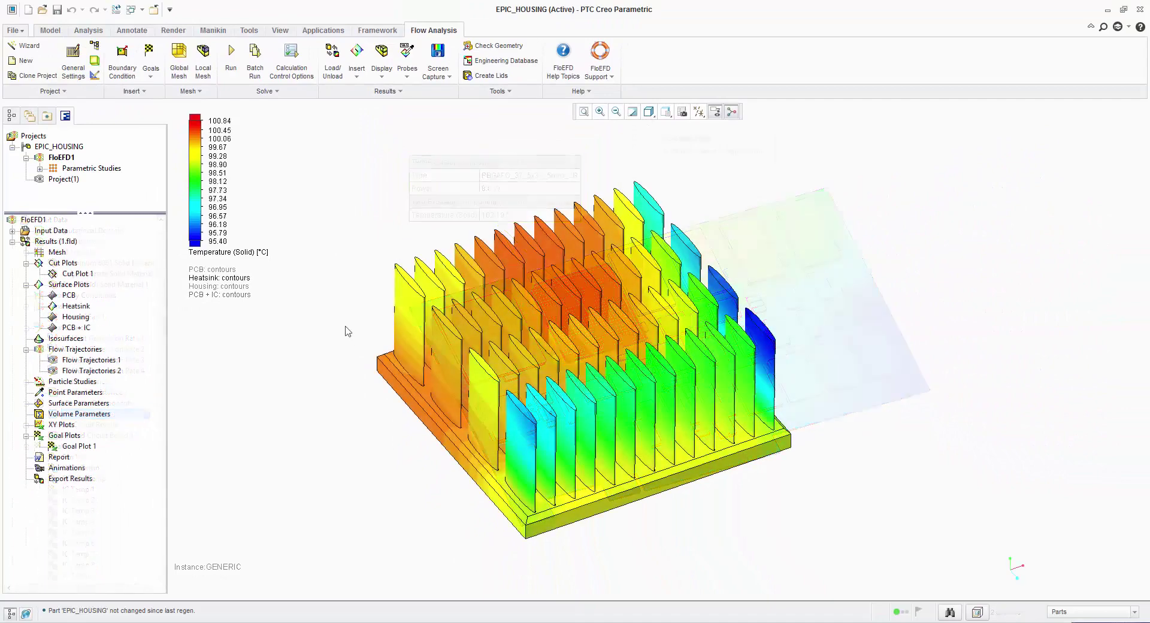
- Orbit the heatsink temperature and heat transfer coefficient plots, then the housing's vents and louvres
{"action": "middle_click_drag", "start_coordinate": [347, 330], "coordinate": [544, 410]}
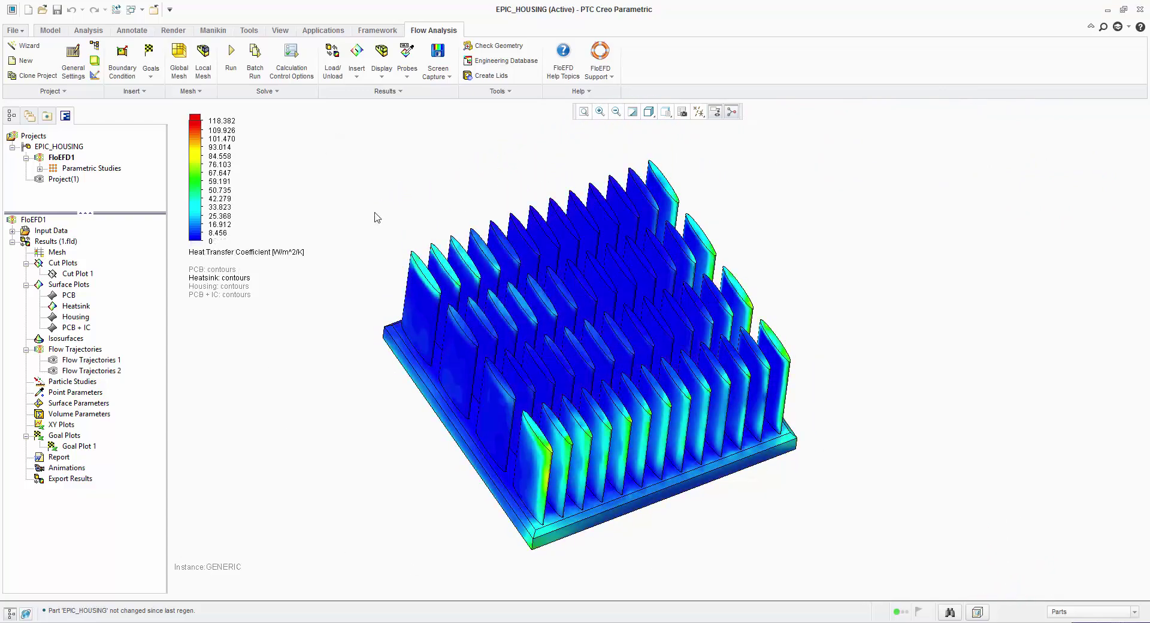
{"action": "middle_click_drag", "start_coordinate": [375, 216], "coordinate": [401, 226]}
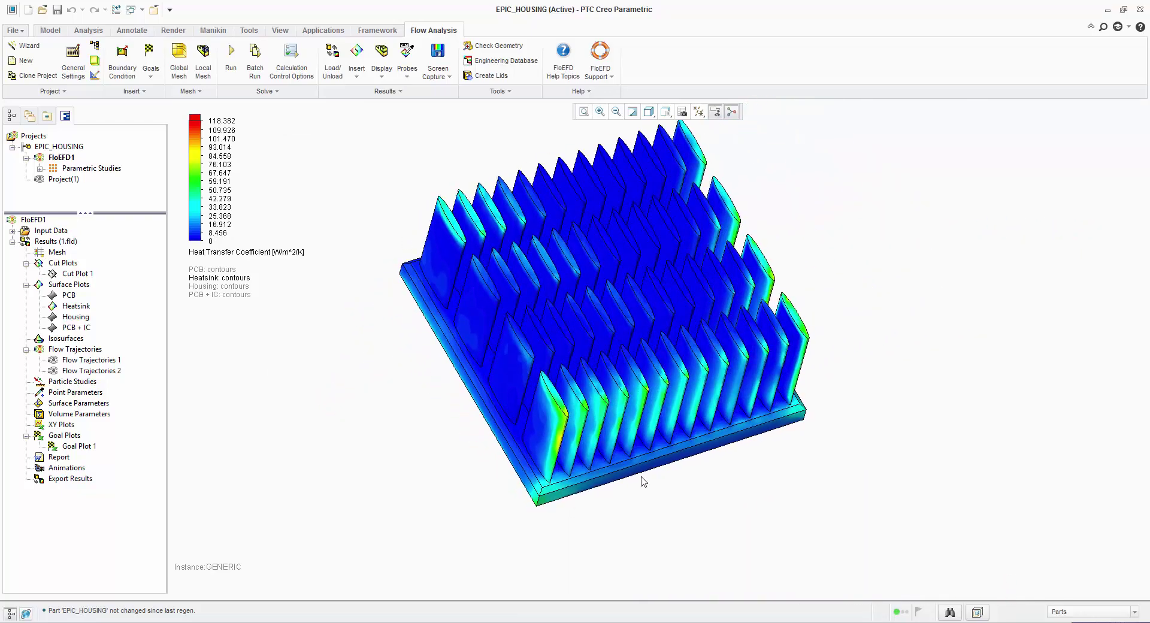
{"action": "middle_click_drag", "start_coordinate": [774, 394], "coordinate": [587, 306]}
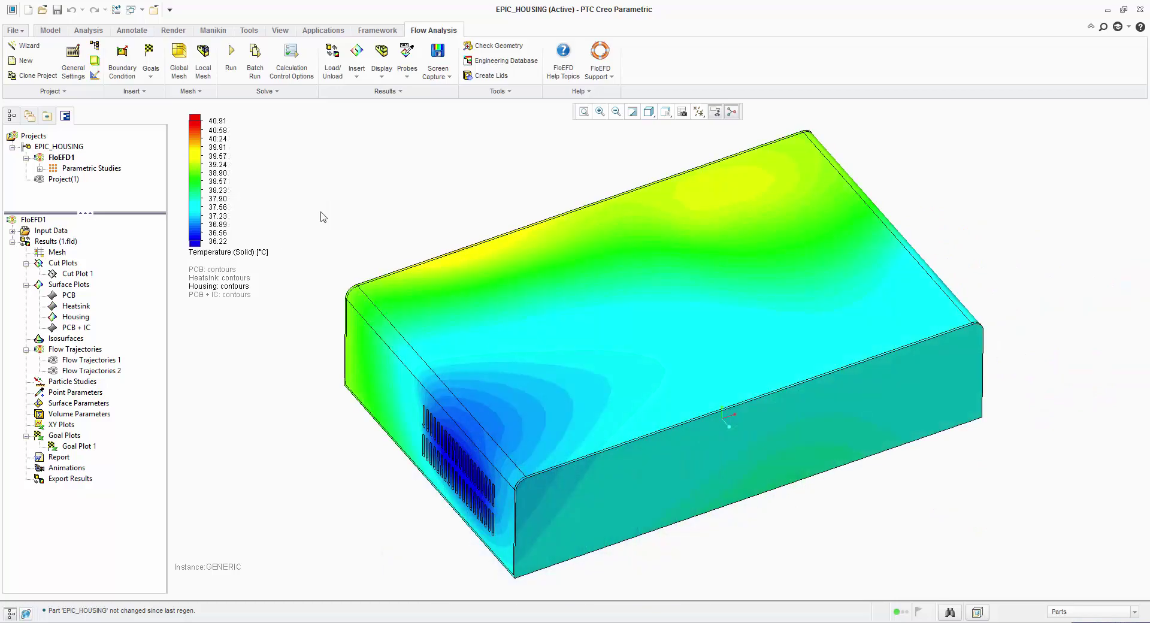
{"action": "middle_click_drag", "start_coordinate": [334, 425], "coordinate": [470, 409]}
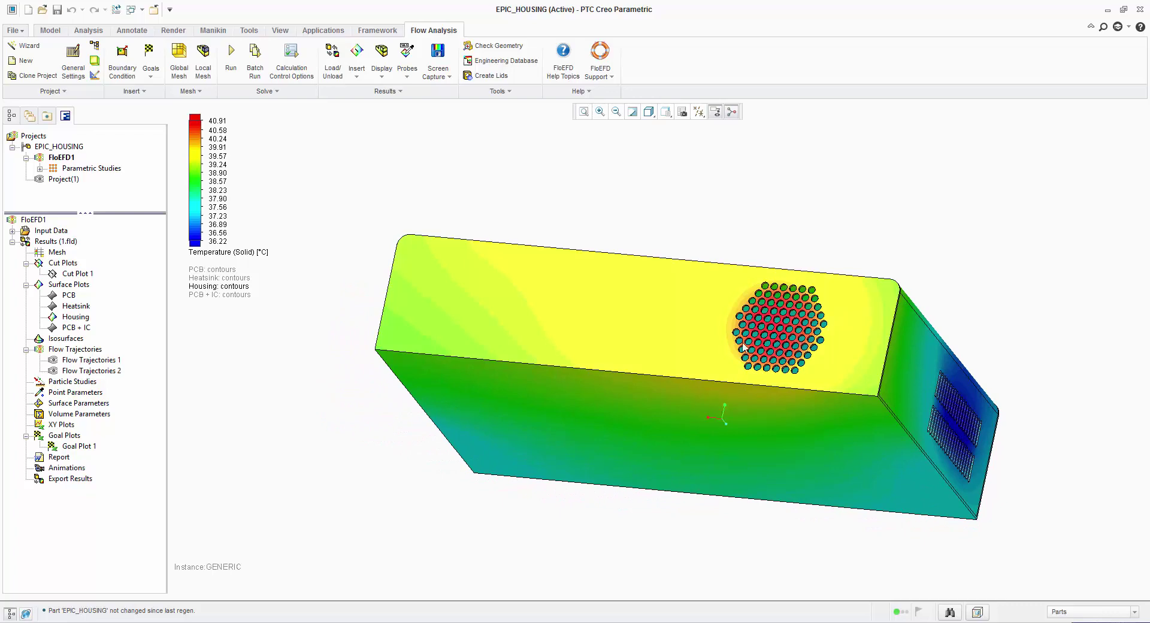
{"action": "middle_click_drag", "start_coordinate": [741, 341], "coordinate": [612, 358]}
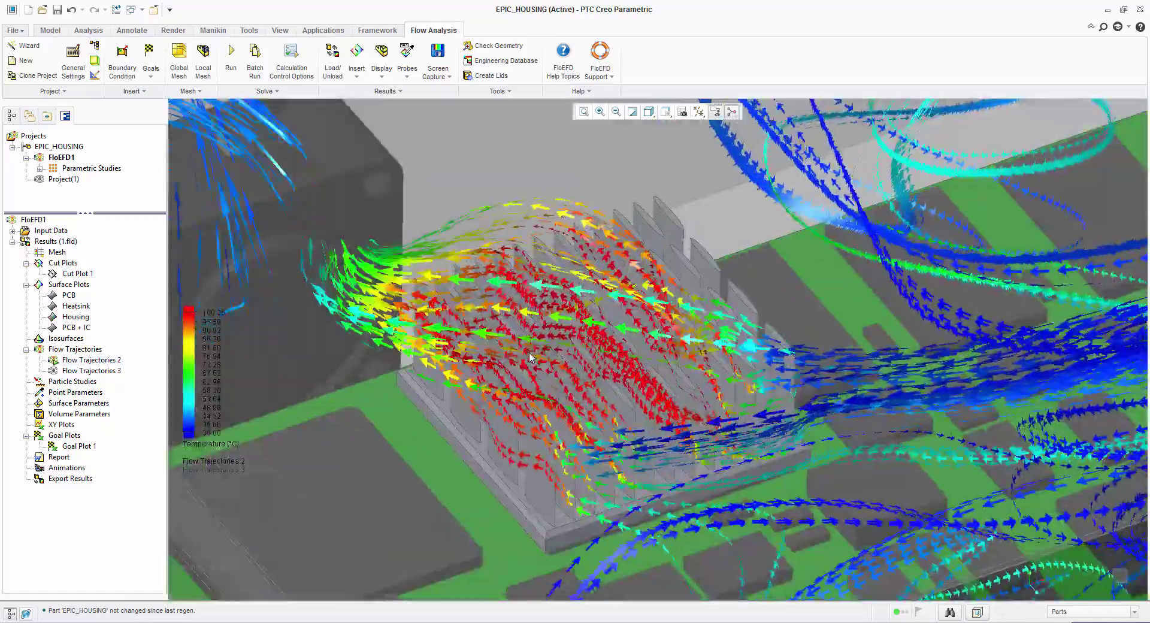
- Orbit the flow-trajectory view, then switch to a saved oblique view orientation
{"action": "middle_click_drag", "start_coordinate": [529, 358], "coordinate": [668, 370]}
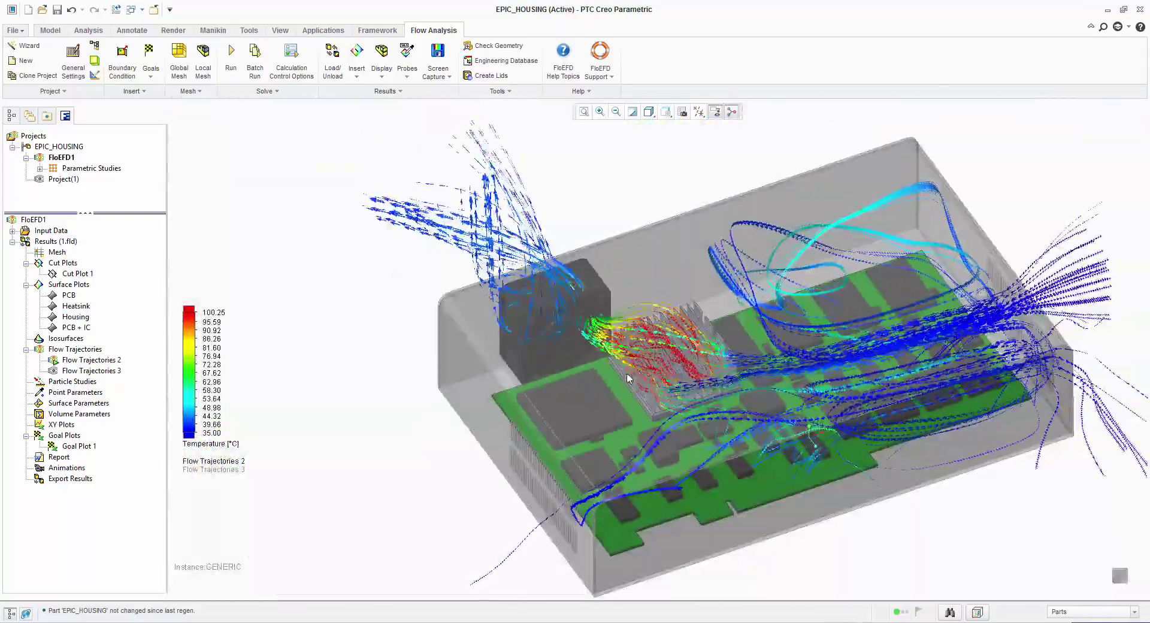
{"action": "mouse_move", "coordinate": [595, 329]}
{"action": "middle_mouse_down"}
{"action": "mouse_move", "coordinate": [531, 326]}
{"action": "mouse_move", "coordinate": [613, 354]}
{"action": "mouse_move", "coordinate": [727, 290]}
{"action": "mouse_move", "coordinate": [593, 334]}
{"action": "middle_mouse_up"}
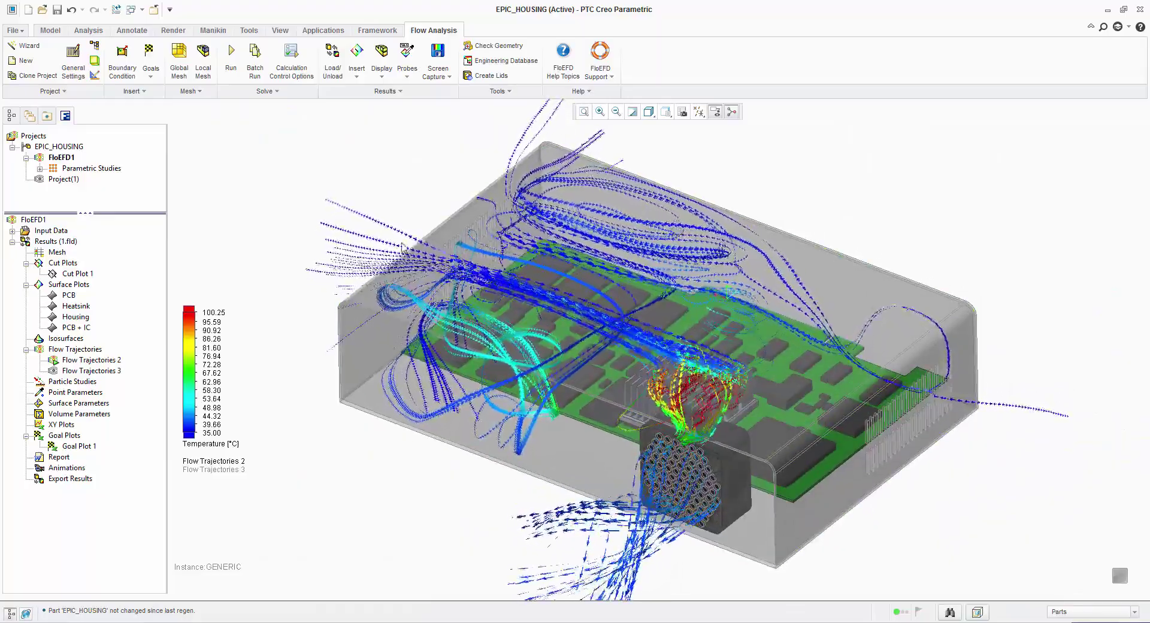
{"action": "left_click", "coordinate": [666, 112]}
{"action": "left_click", "coordinate": [704, 170]}
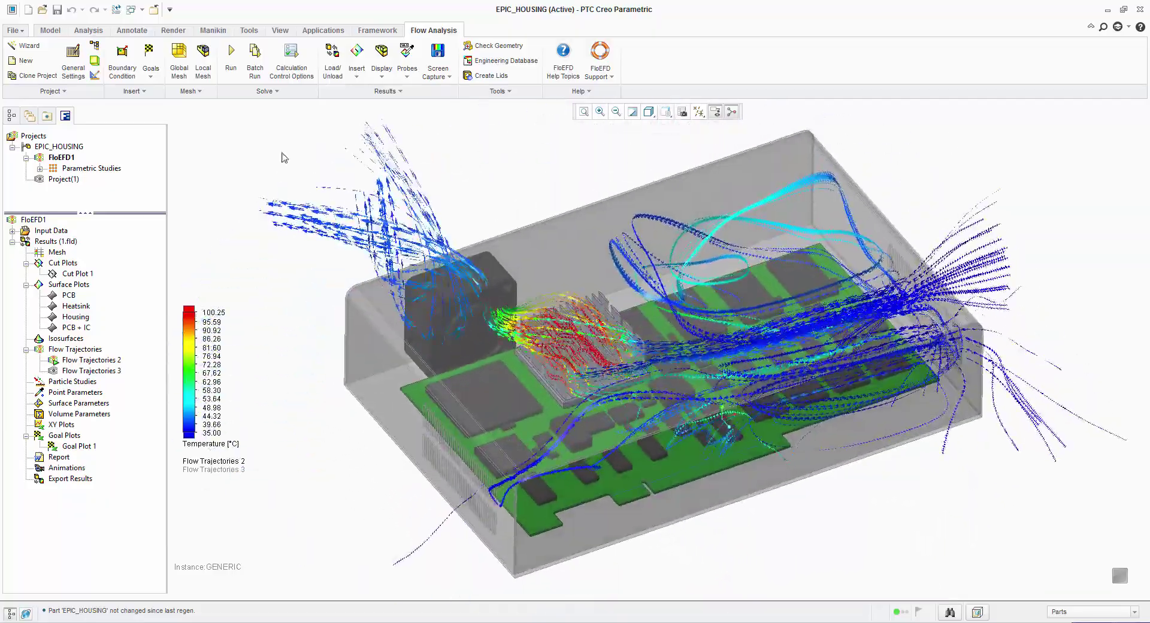
- Hide the Flow Trajectories 2 plot
{"action": "left_click", "coordinate": [84, 359]}
{"action": "right_click", "coordinate": [84, 360]}
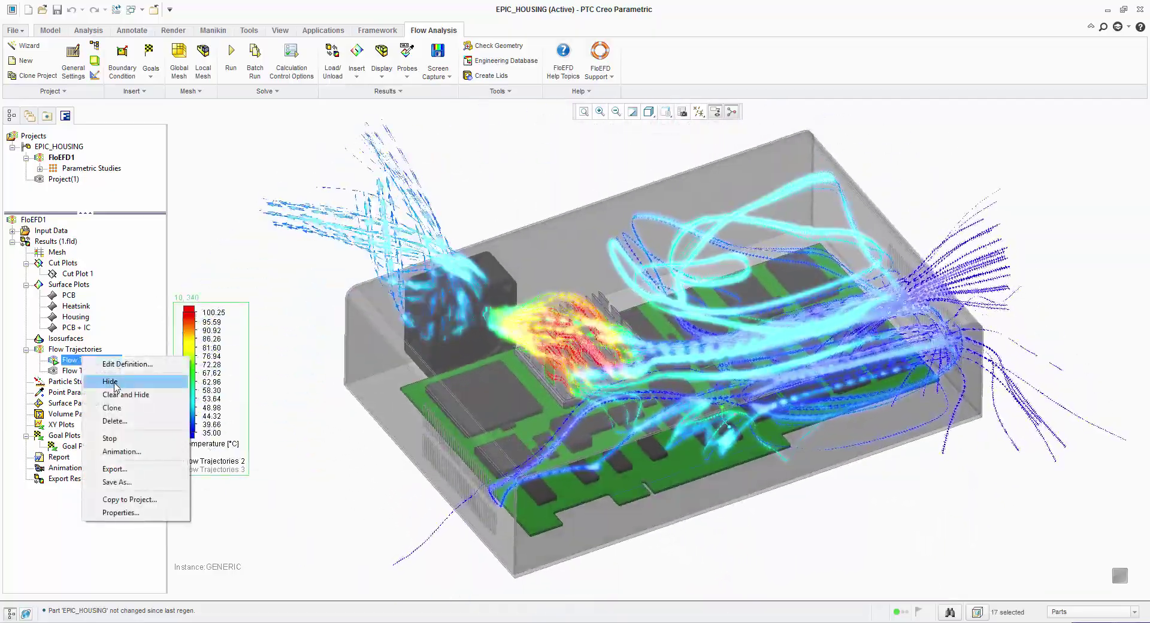
{"action": "left_click", "coordinate": [110, 381]}
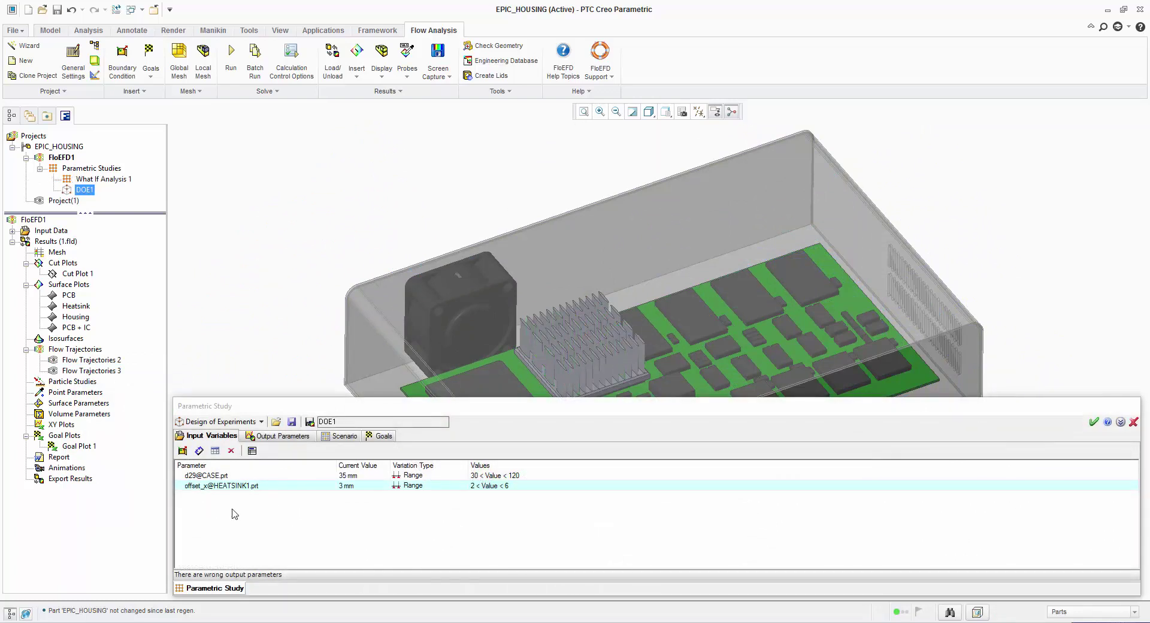
{"action": "left_click", "coordinate": [200, 476]}
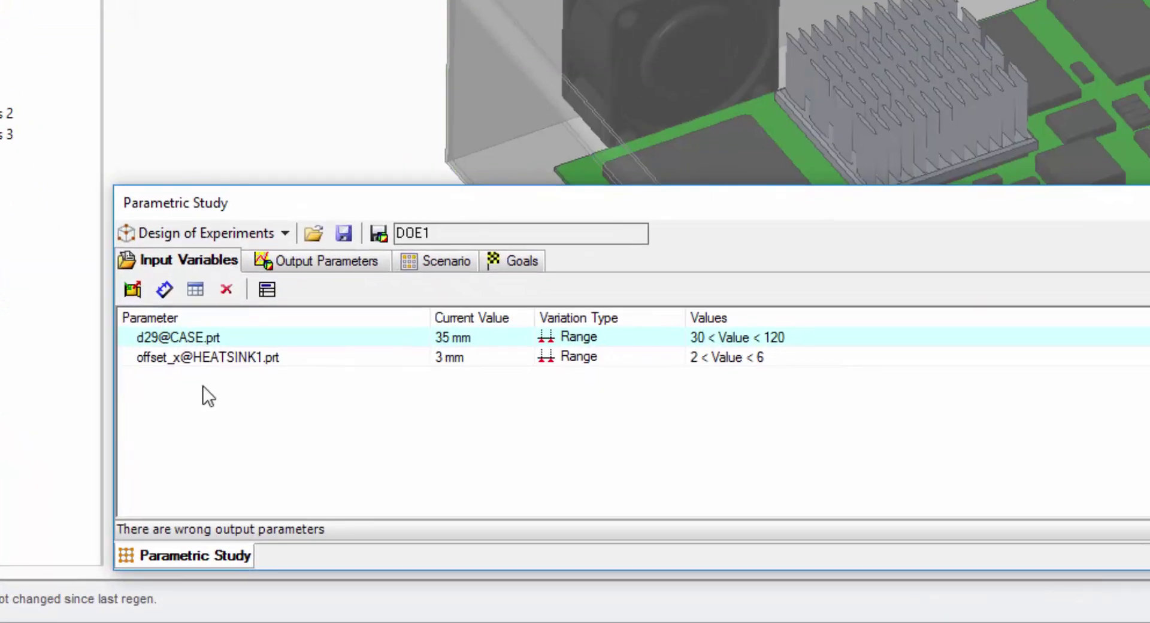
{"action": "scroll", "coordinate": [1052, 110], "scroll_direction": "up", "scroll_amount": 5}
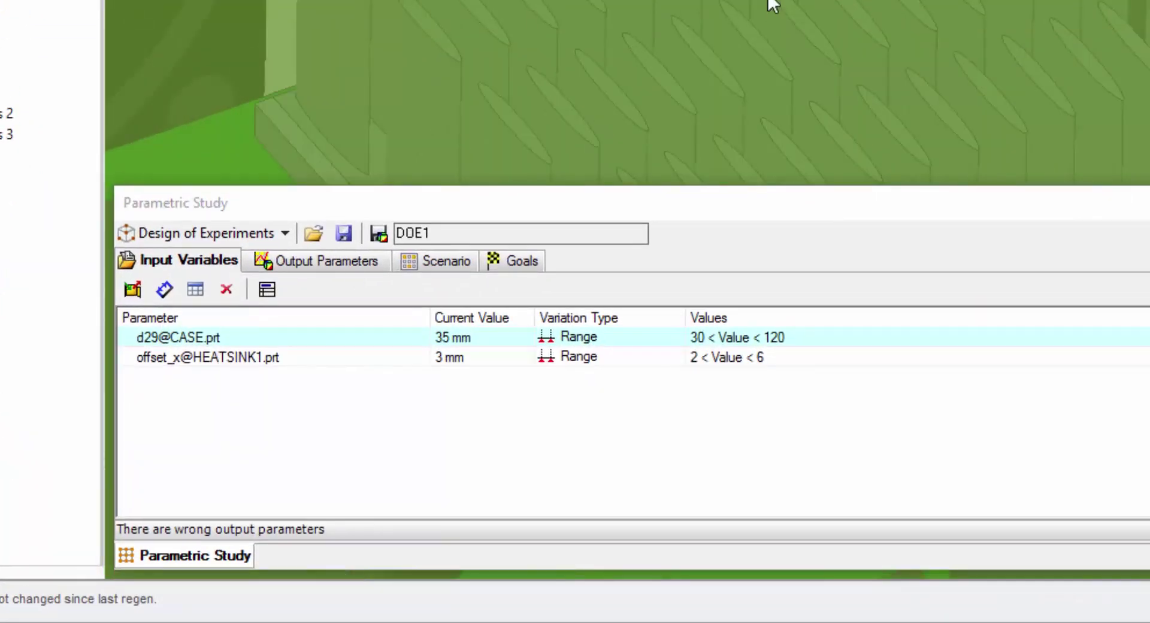
{"action": "scroll", "coordinate": [628, 93], "scroll_direction": "down", "scroll_amount": 2}
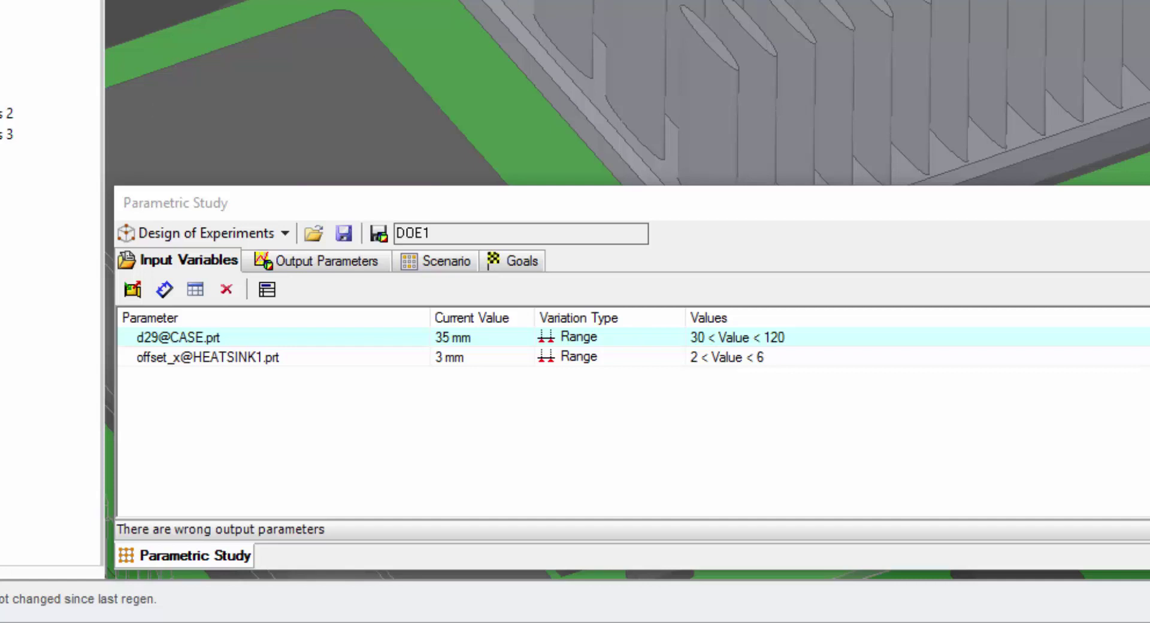
{"action": "left_click", "coordinate": [338, 261]}
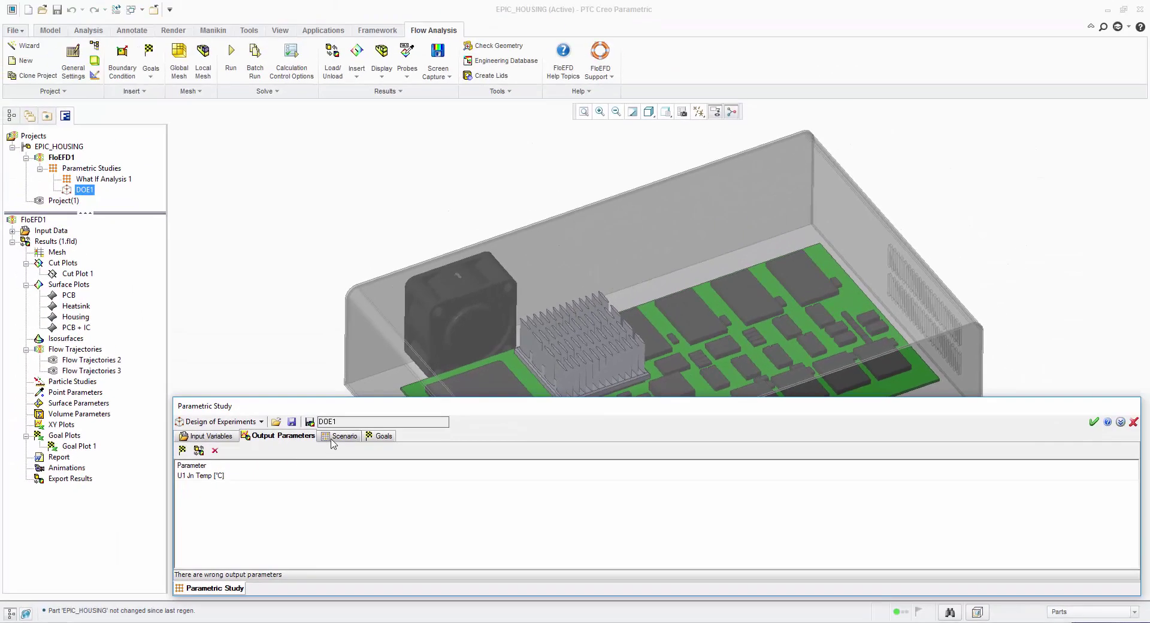
{"action": "left_click", "coordinate": [332, 438]}
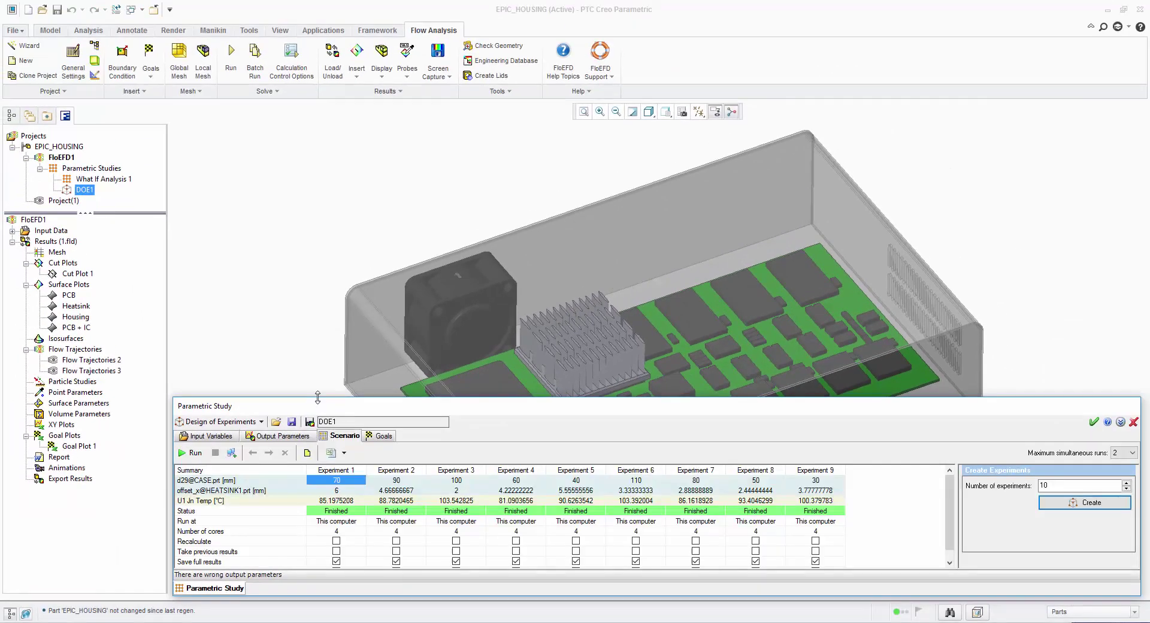
- Enlarge the study panel, show per-experiment goal results, and load Experiment 6's geometry
{"action": "left_click_drag", "start_coordinate": [318, 397], "coordinate": [317, 374]}
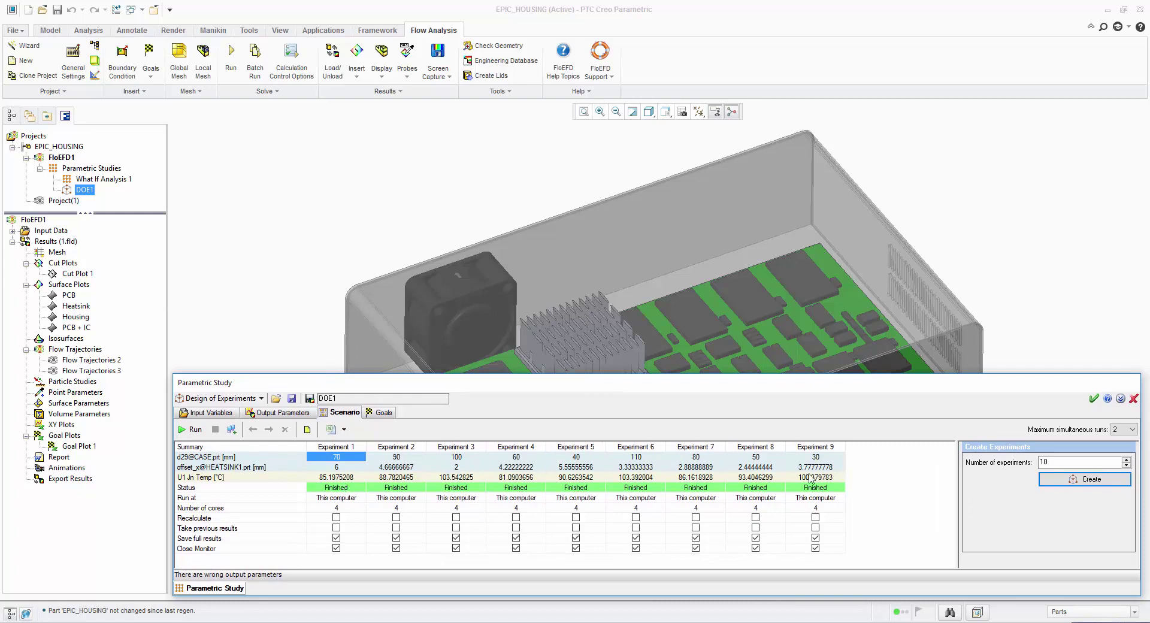
{"action": "left_click", "coordinate": [383, 413]}
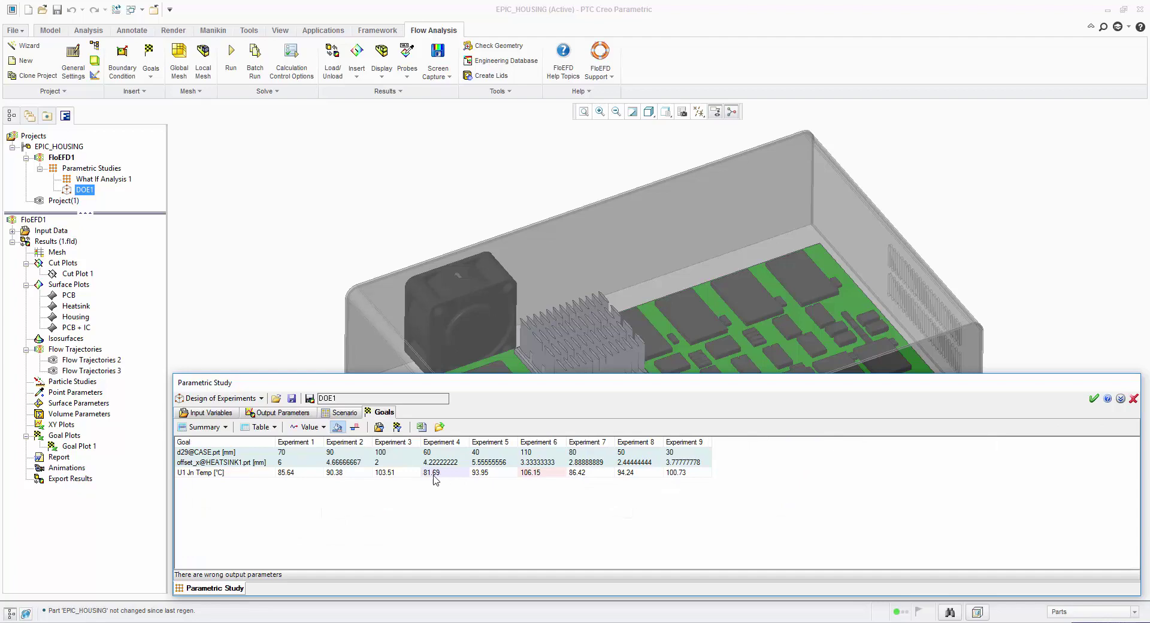
{"action": "double_click", "coordinate": [535, 473]}
- Orbit the loaded housing geometry, then restore the saved EFD view orientation
{"action": "scroll", "coordinate": [545, 283], "scroll_direction": "down", "scroll_amount": 5}
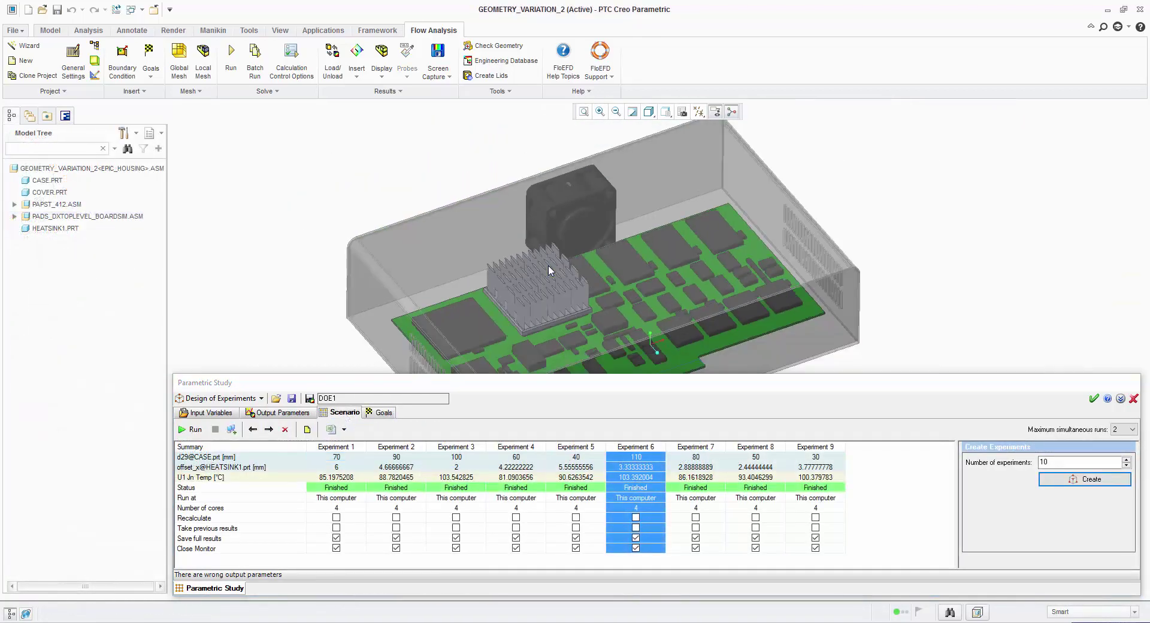
{"action": "mouse_move", "coordinate": [650, 344]}
{"action": "middle_mouse_down"}
{"action": "mouse_move", "coordinate": [698, 295]}
{"action": "mouse_move", "coordinate": [588, 267]}
{"action": "mouse_move", "coordinate": [559, 272]}
{"action": "middle_mouse_up"}
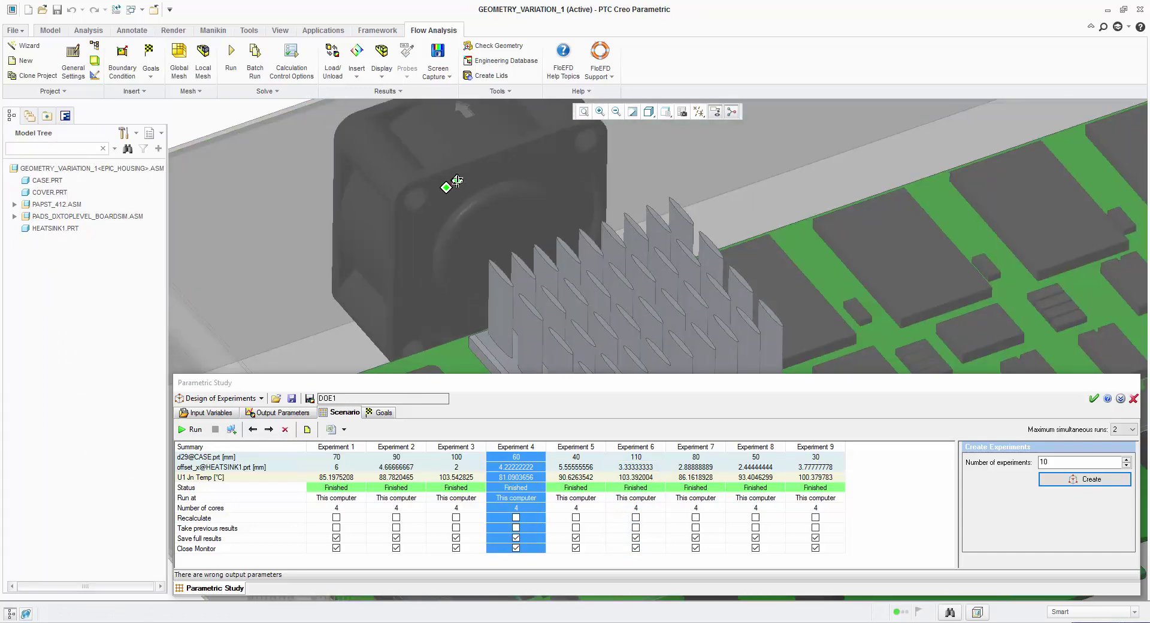
{"action": "scroll", "coordinate": [458, 189], "scroll_direction": "down", "scroll_amount": 2}
{"action": "middle_click_drag", "start_coordinate": [498, 223], "coordinate": [537, 149]}
{"action": "left_click", "coordinate": [683, 169]}
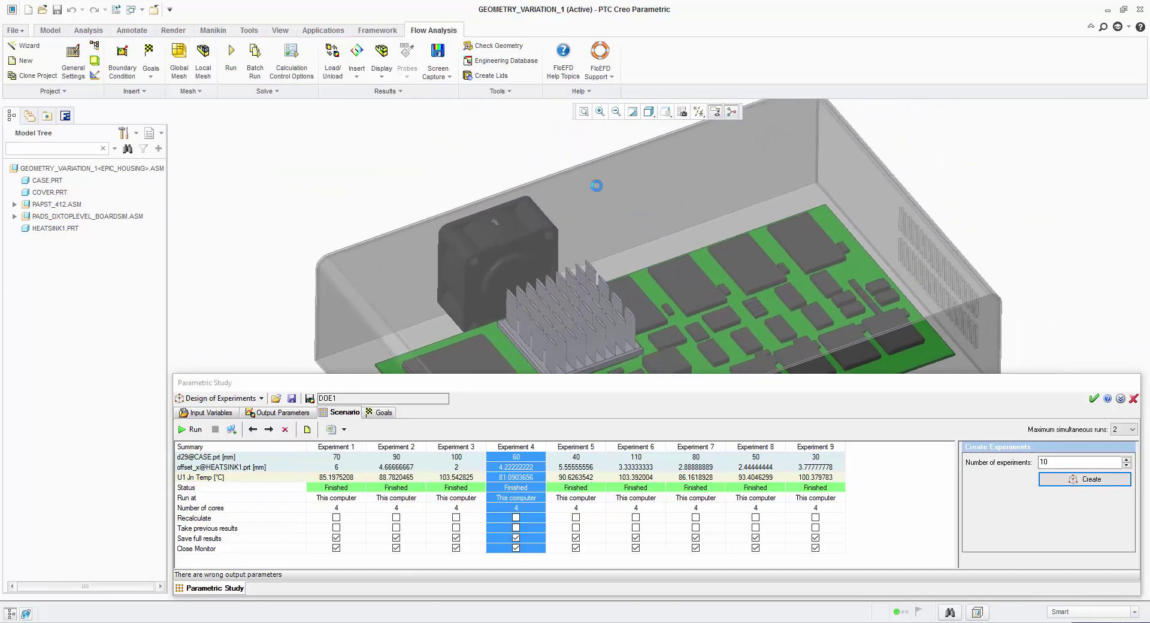